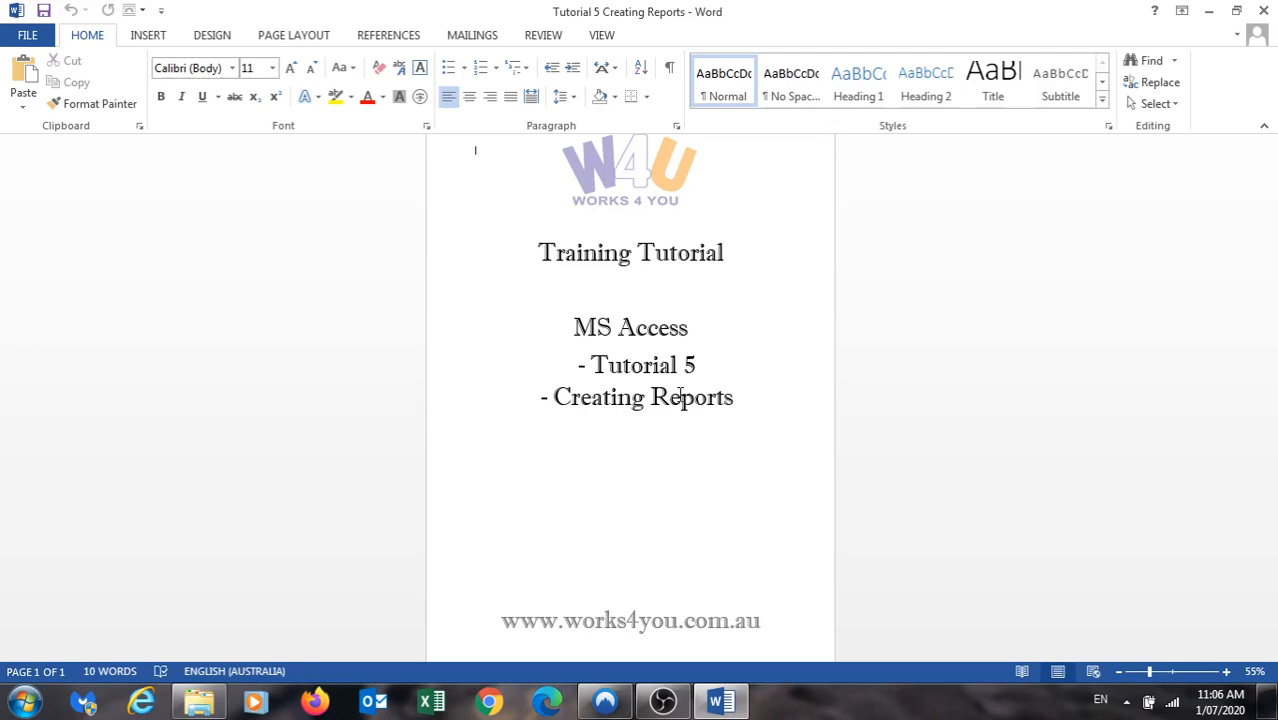
- Minimize the open windows and open the Ian DB Access database from the desktop
{"action": "left_click", "coordinate": [1208, 11]}
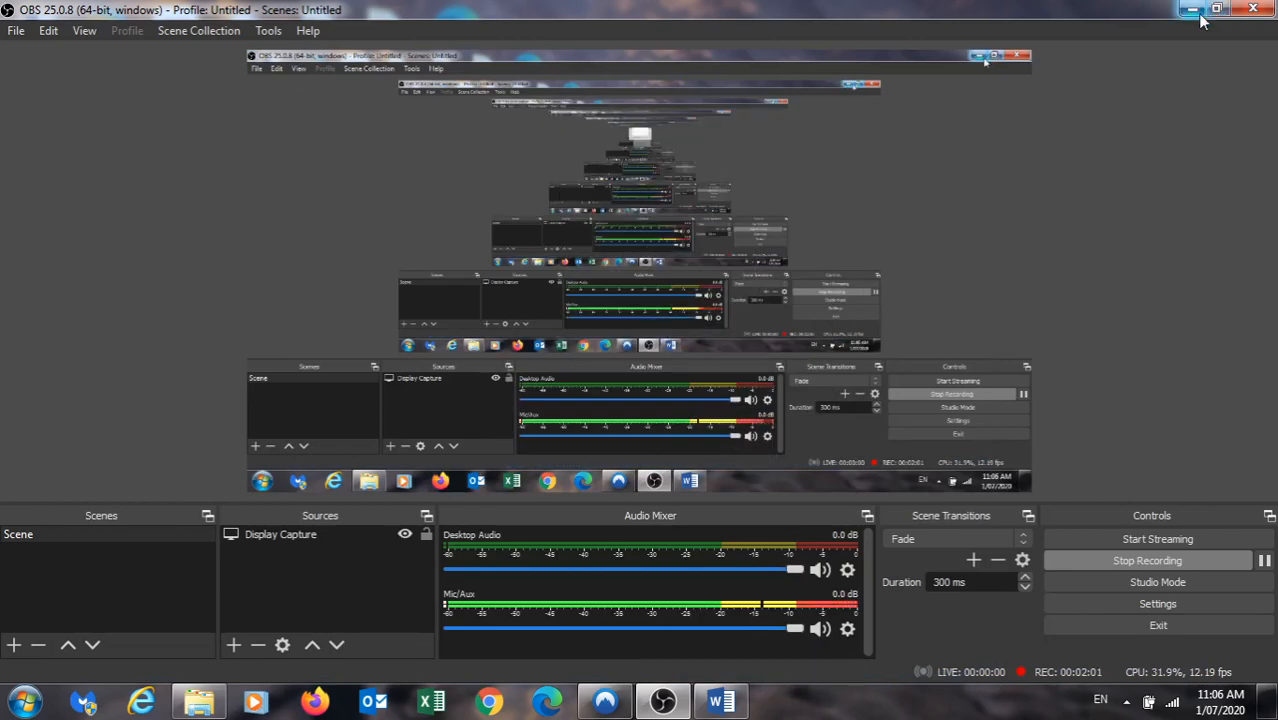
{"action": "left_click", "coordinate": [1192, 11]}
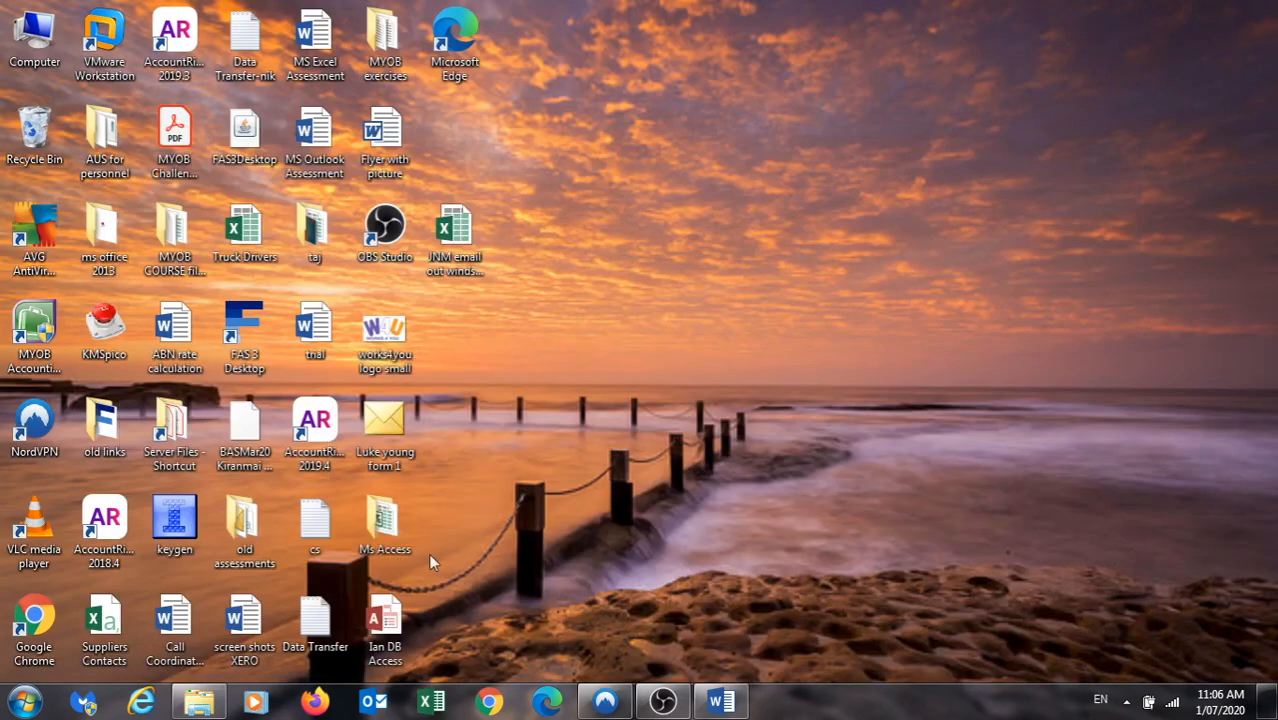
{"action": "double_click", "coordinate": [386, 622]}
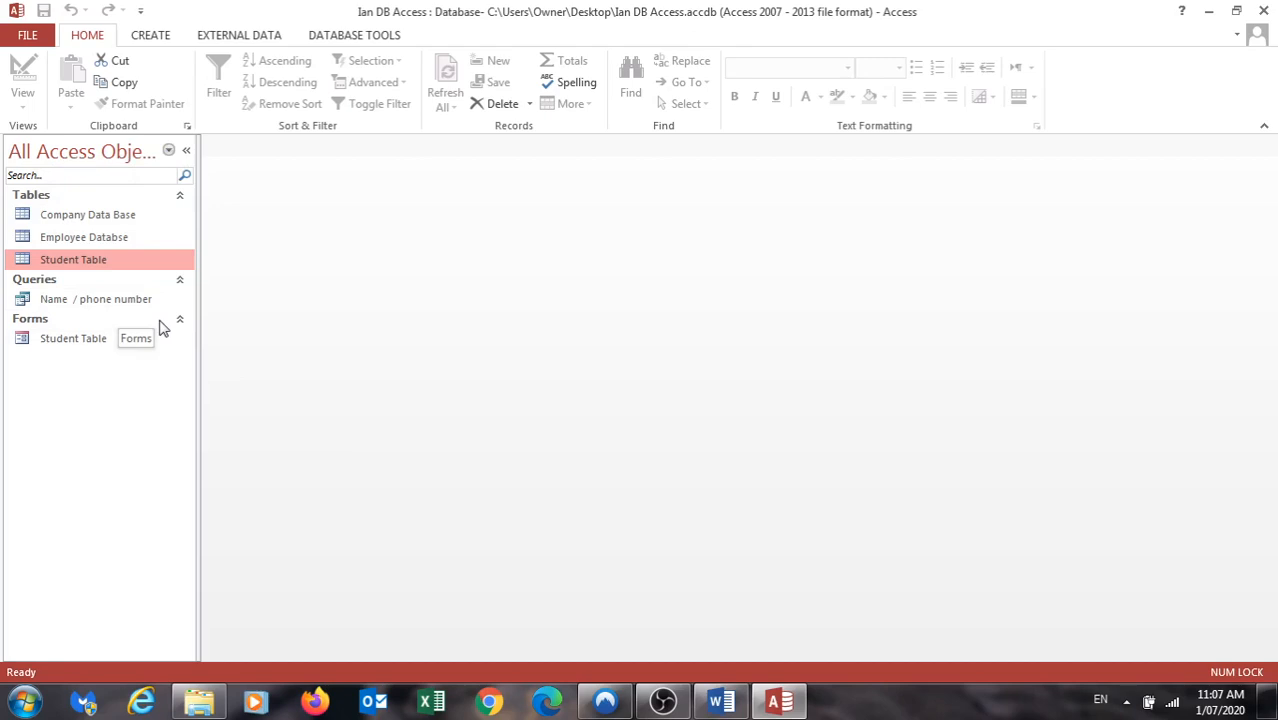
- Open Student Table in the database and generate a basic report from it
{"action": "double_click", "coordinate": [85, 262]}
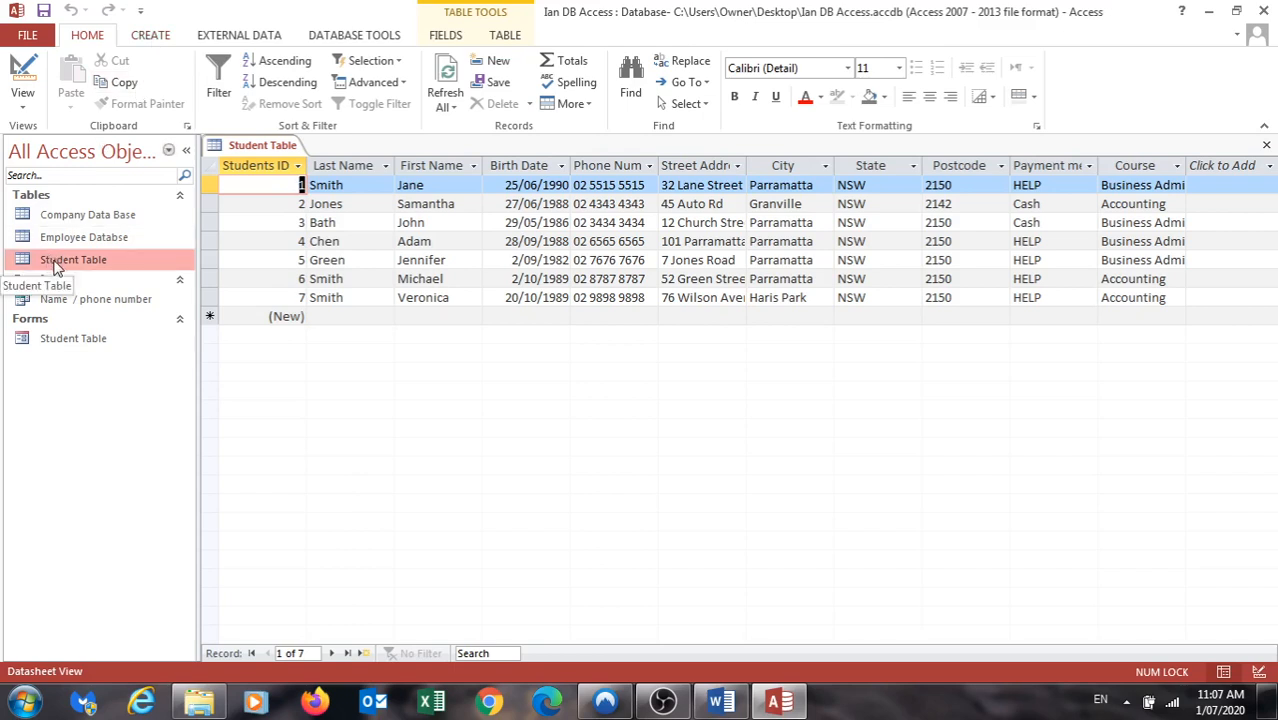
{"action": "left_click", "coordinate": [147, 38]}
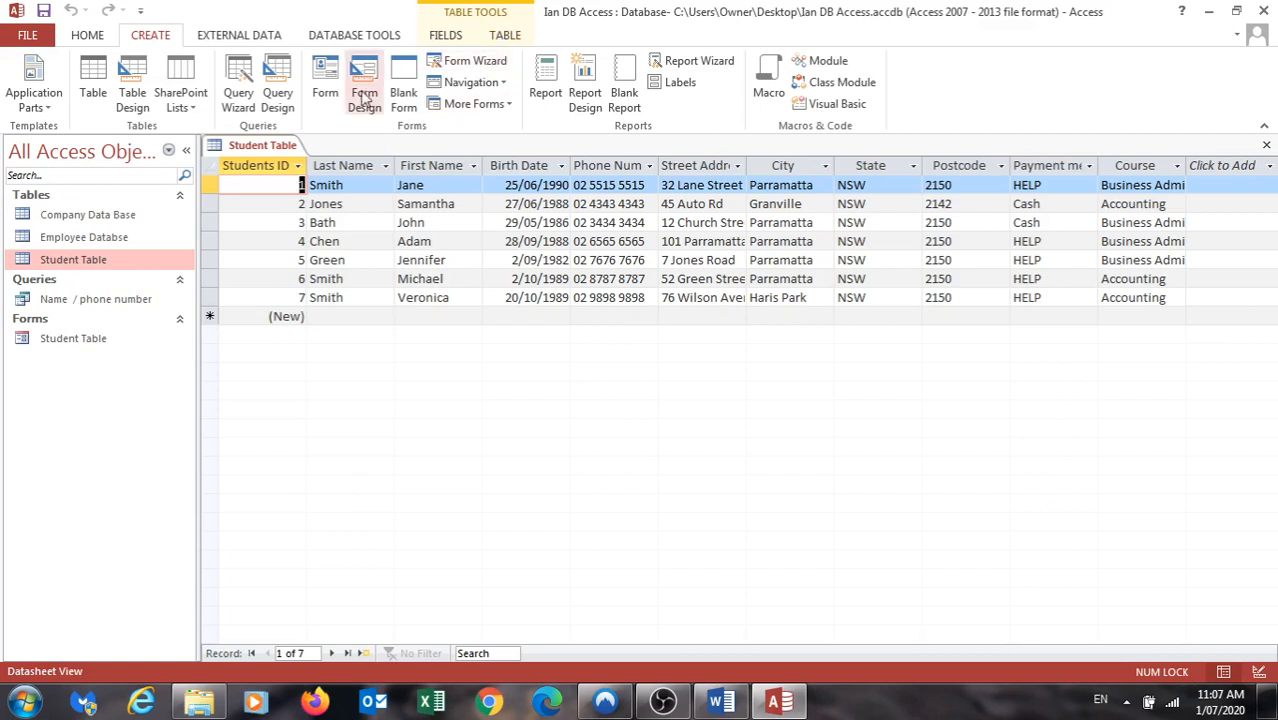
{"action": "left_click", "coordinate": [540, 76]}
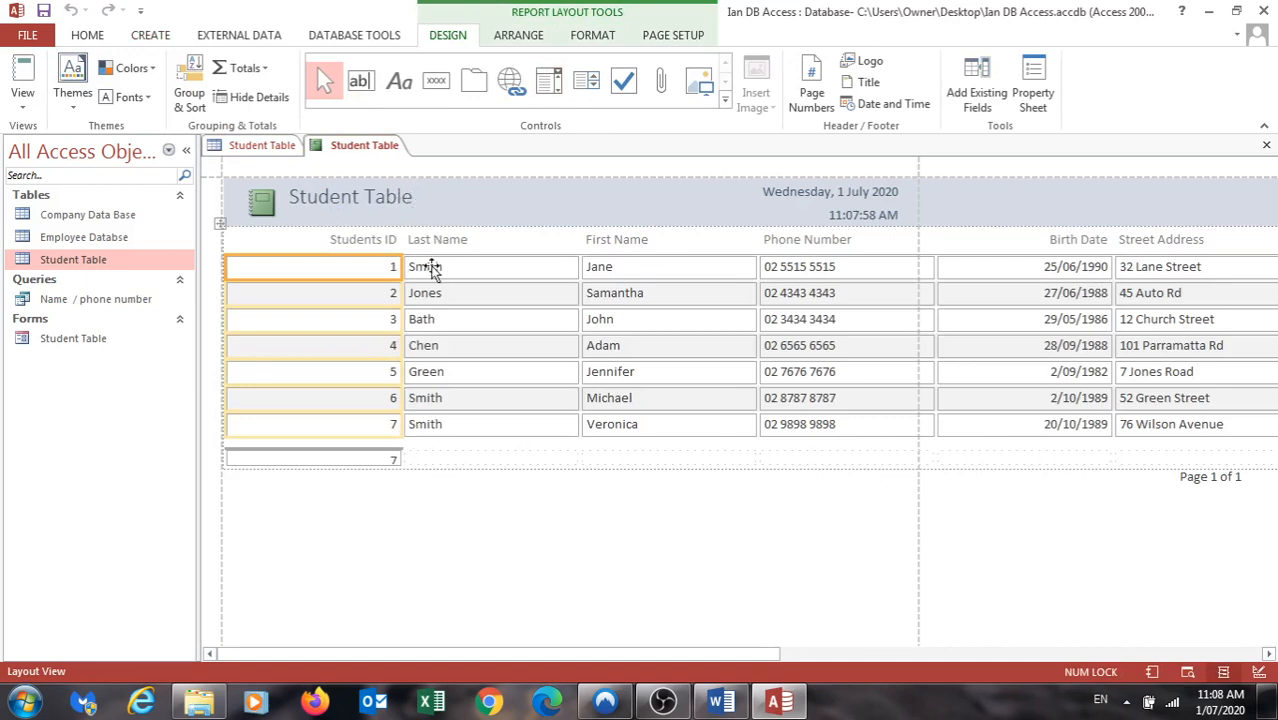
- Change the heading of the new report to "Student Table 2020"
{"action": "left_click", "coordinate": [428, 202]}
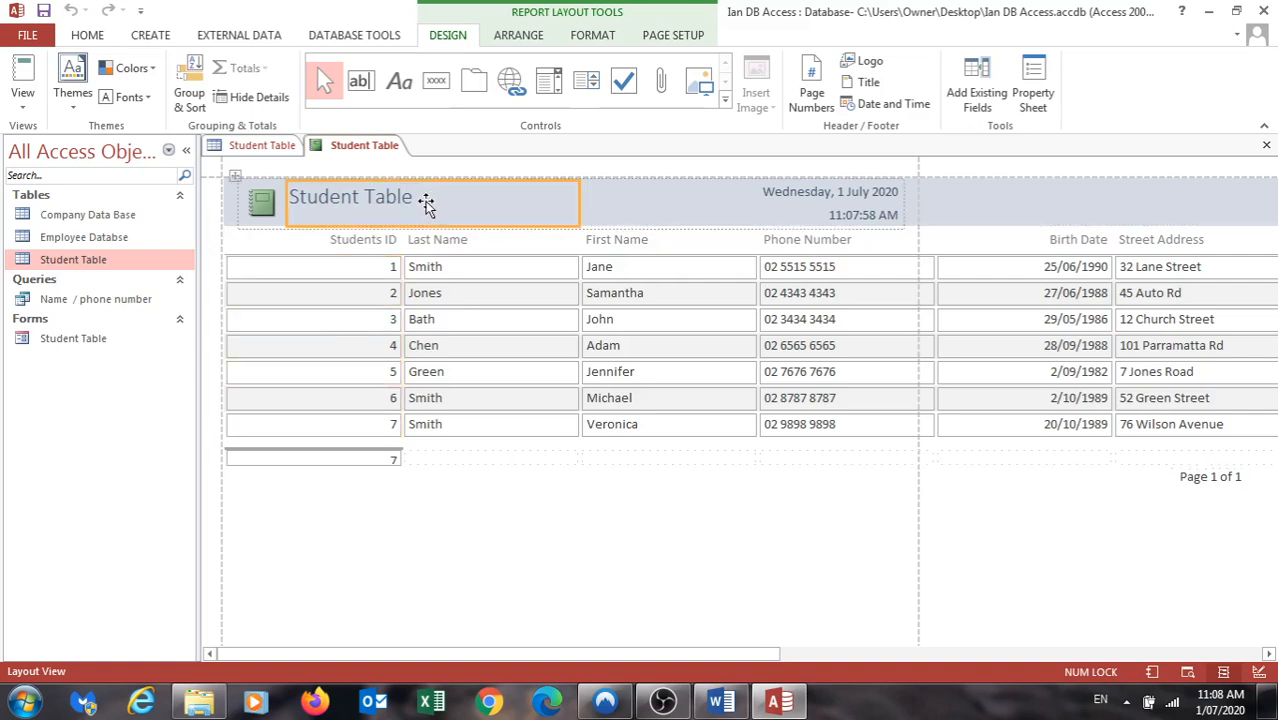
{"action": "double_click", "coordinate": [426, 202]}
{"action": "left_click", "coordinate": [428, 202]}
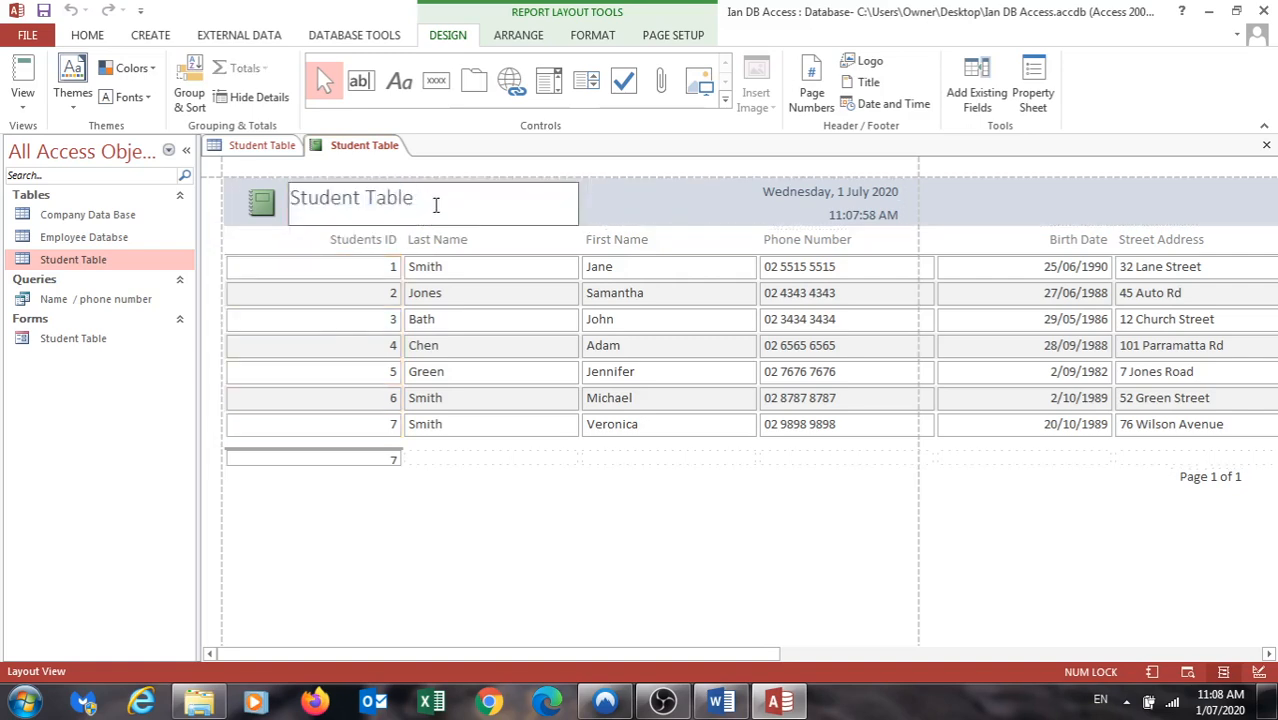
{"action": "type", "text": "2020"}
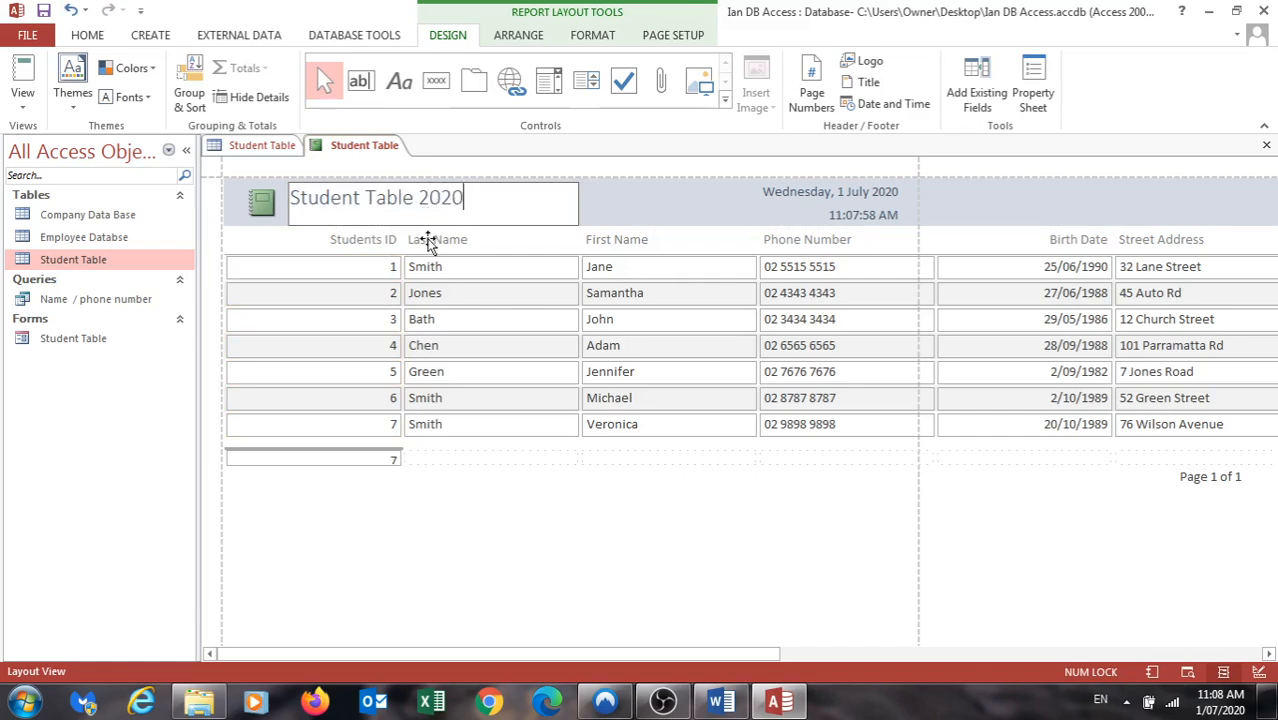
- Save the report under the name "Student Table 2020"
{"action": "left_click", "coordinate": [44, 12]}
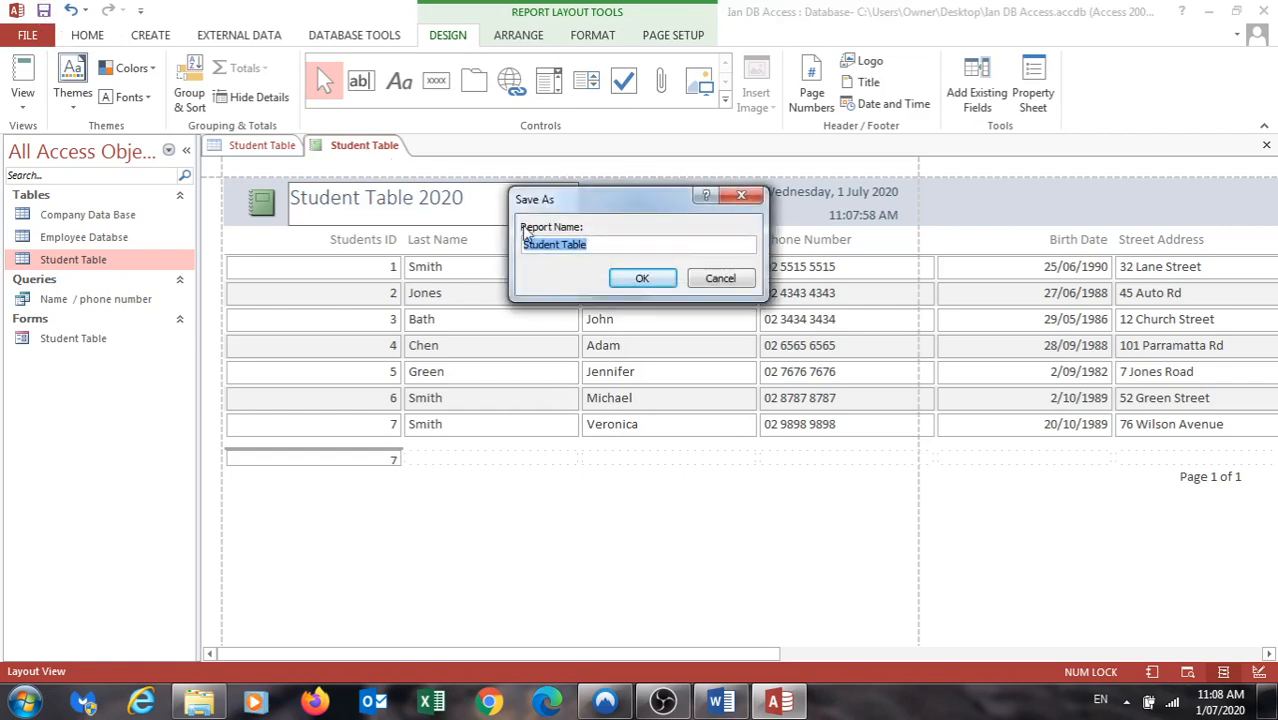
{"action": "left_click", "coordinate": [601, 244]}
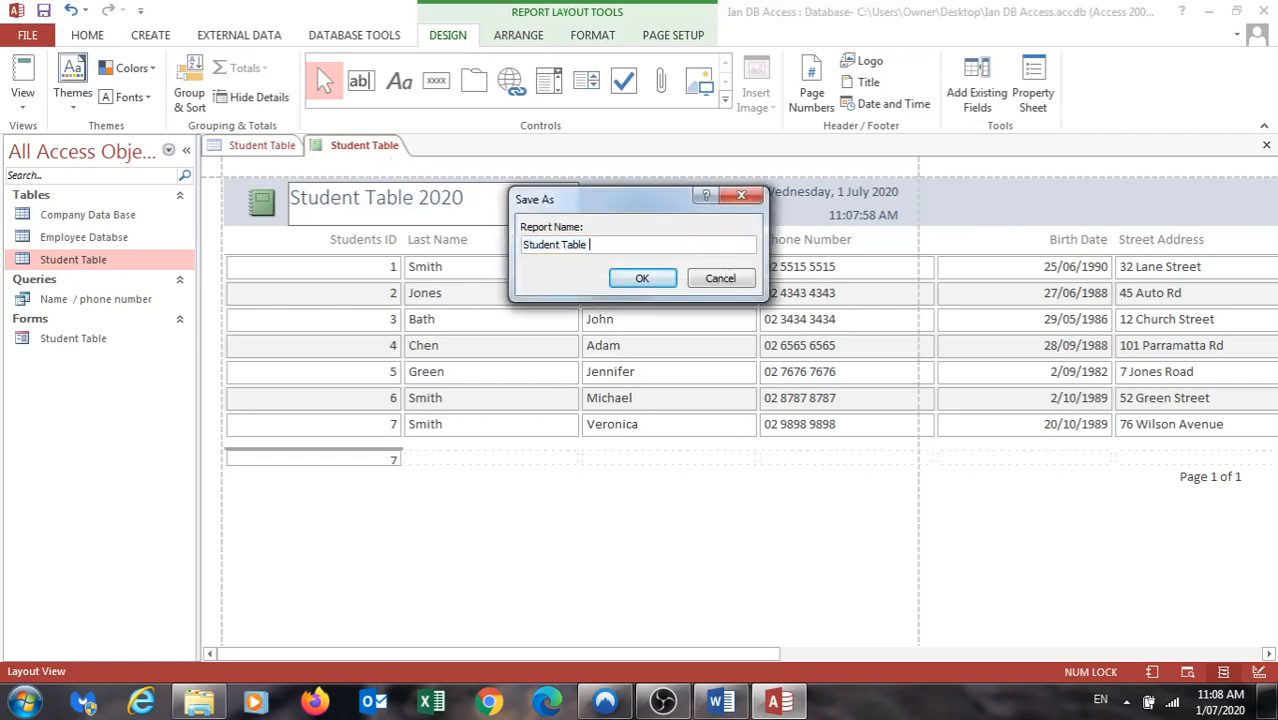
{"action": "type", "text": "2020"}
{"action": "left_click", "coordinate": [640, 280]}
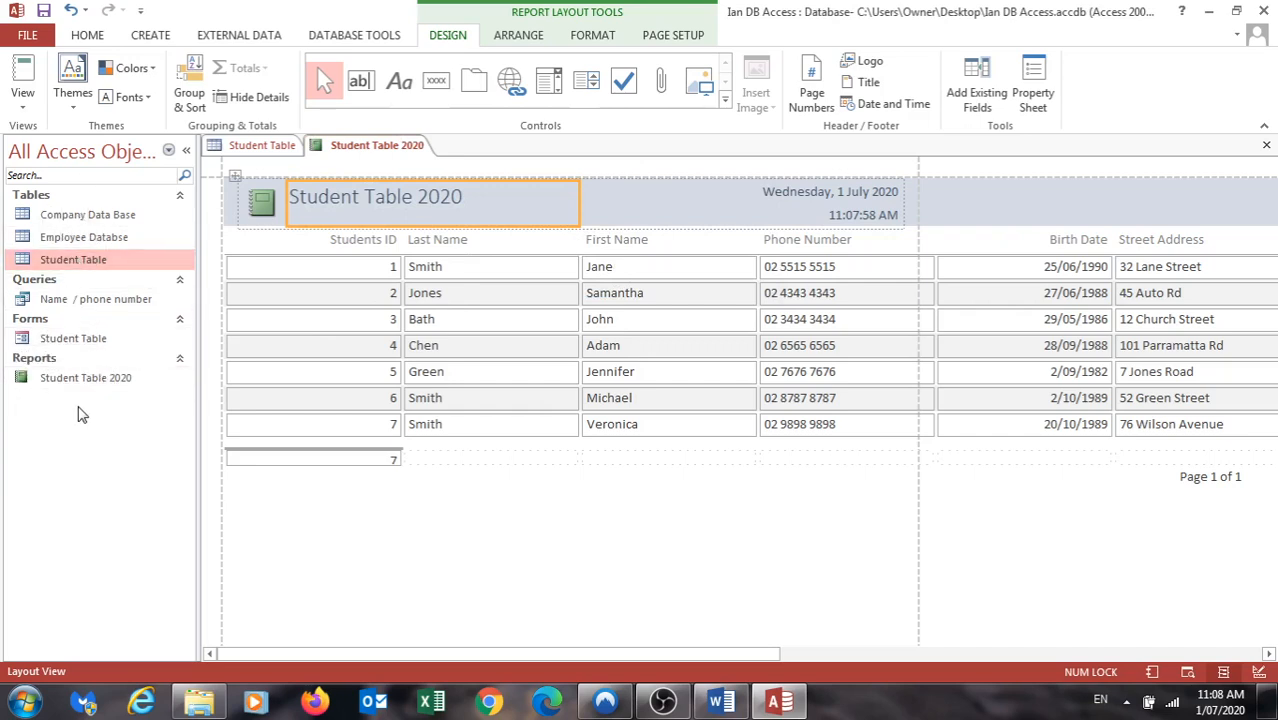
- Review the Employee Databse table, the Name / phone number query, the Student Table form and the Student Table 2020 report
{"action": "left_click", "coordinate": [71, 245]}
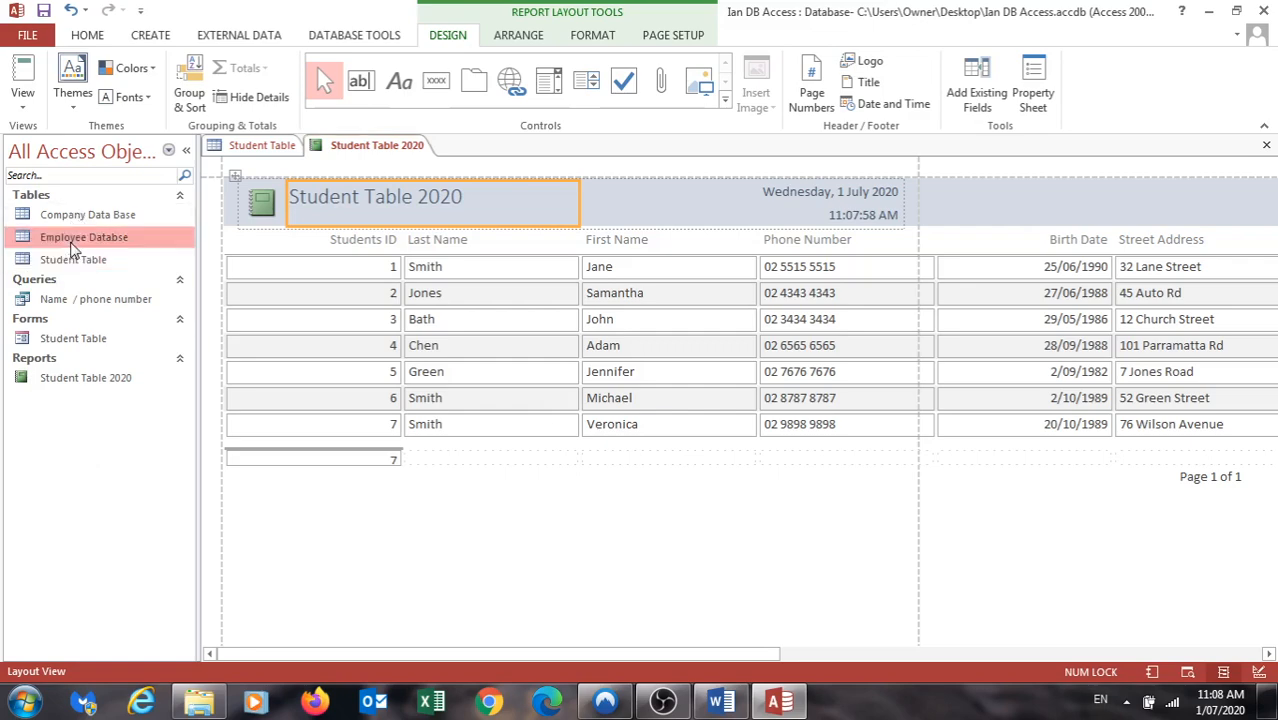
{"action": "double_click", "coordinate": [72, 248]}
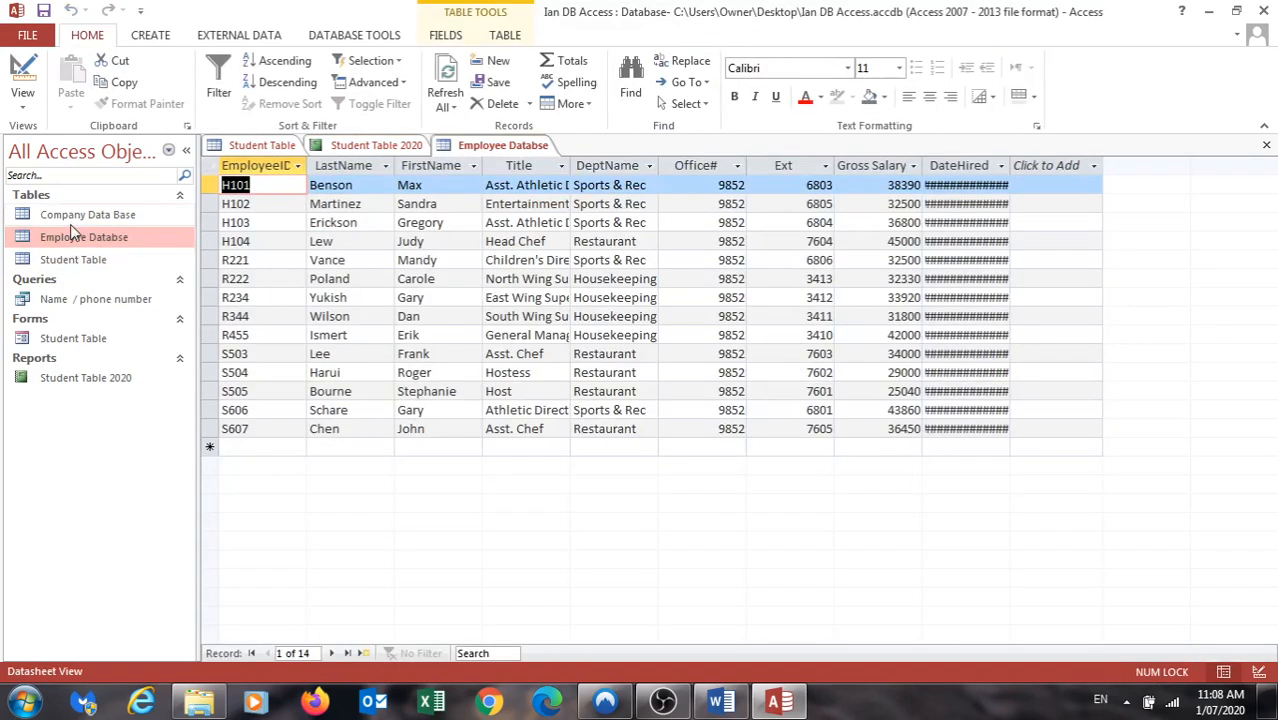
{"action": "left_click", "coordinate": [69, 300]}
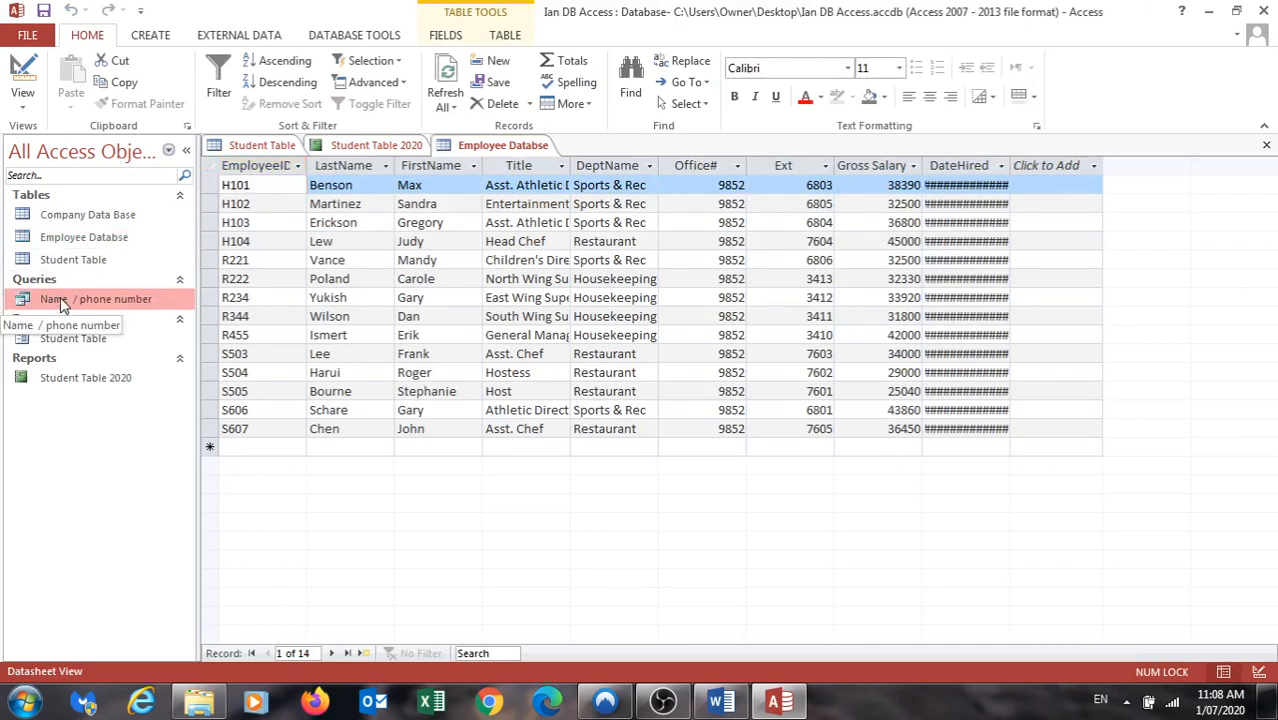
{"action": "double_click", "coordinate": [61, 300]}
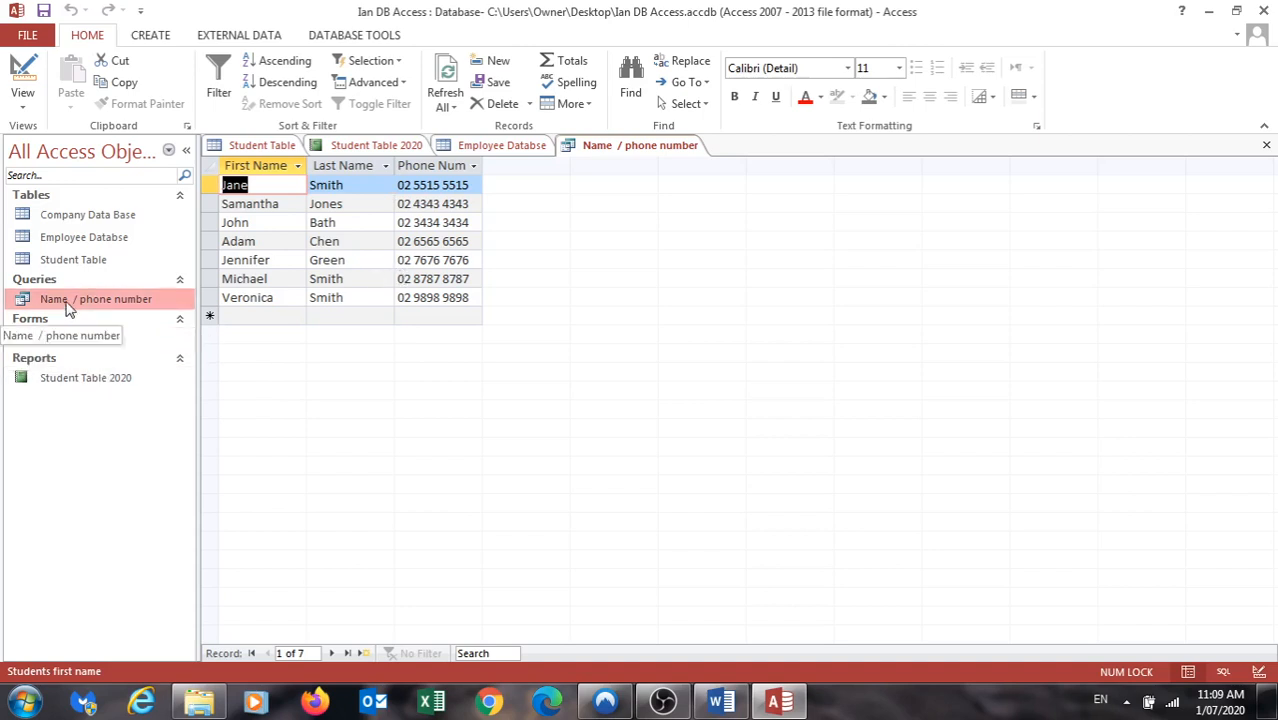
{"action": "double_click", "coordinate": [70, 341]}
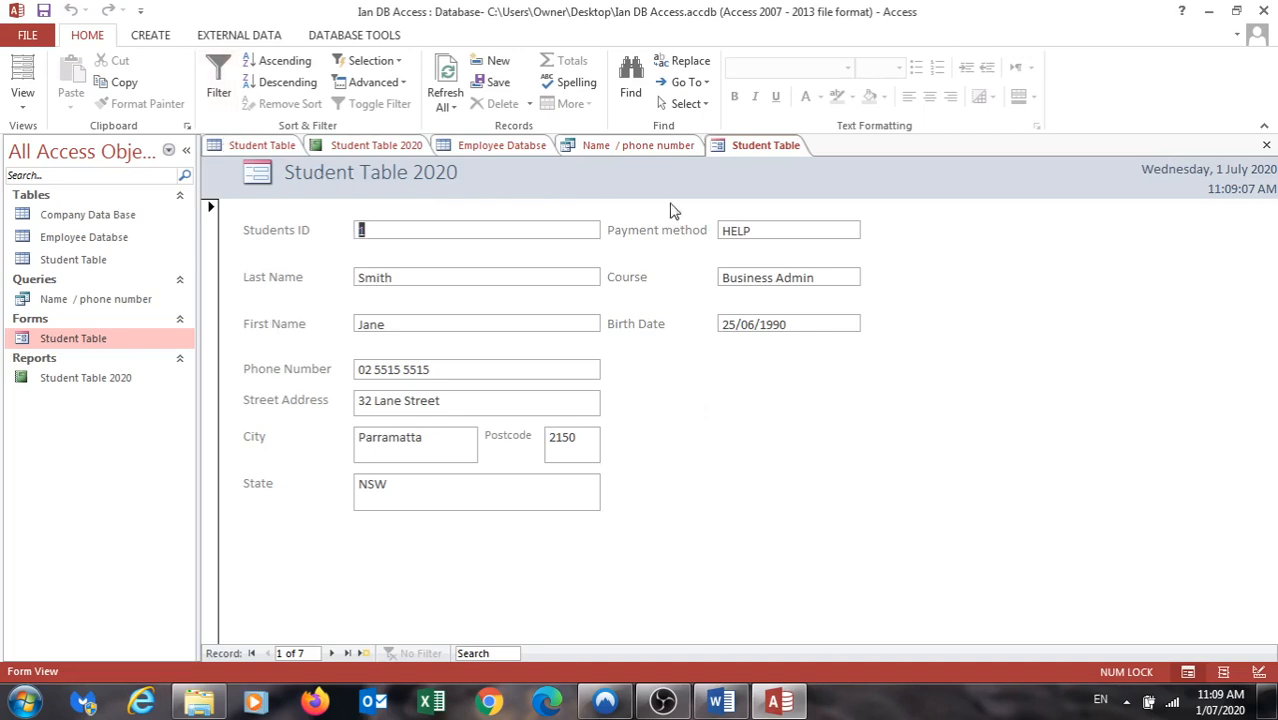
{"action": "left_click", "coordinate": [57, 388]}
{"action": "double_click", "coordinate": [57, 388]}
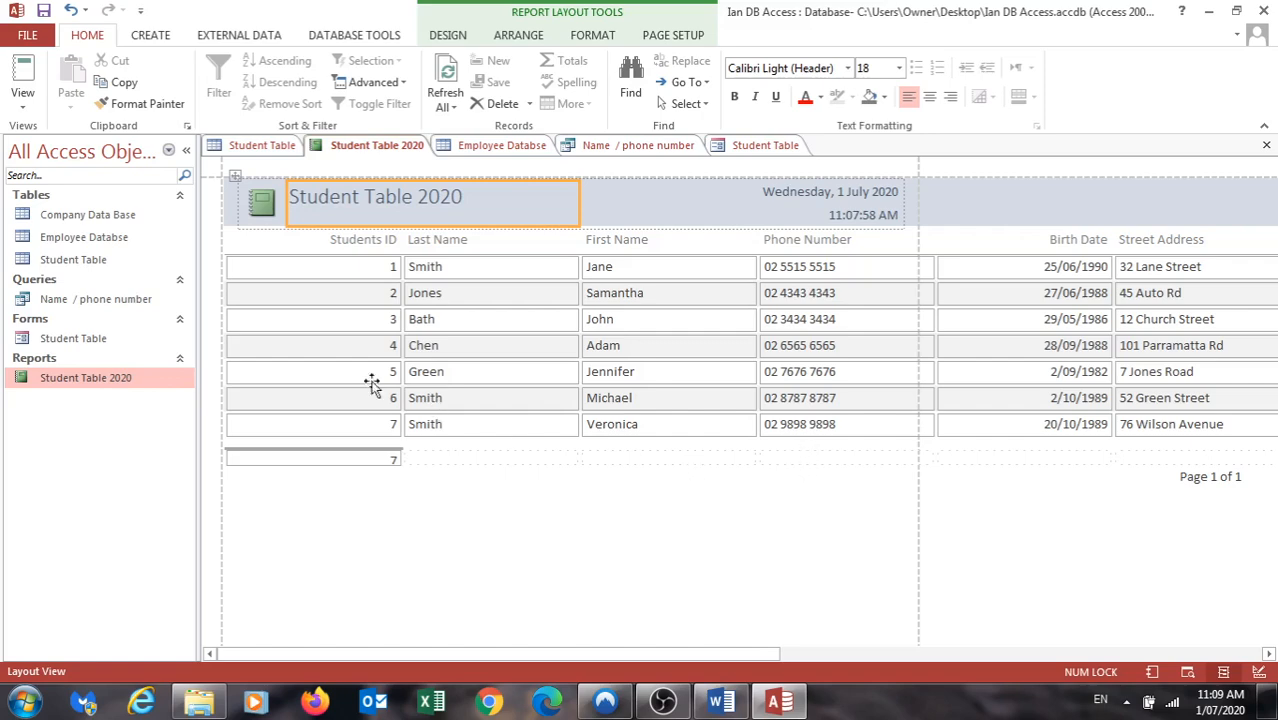
- Return to the Student Table datasheet and generate a second basic report from all its fields
{"action": "double_click", "coordinate": [66, 260]}
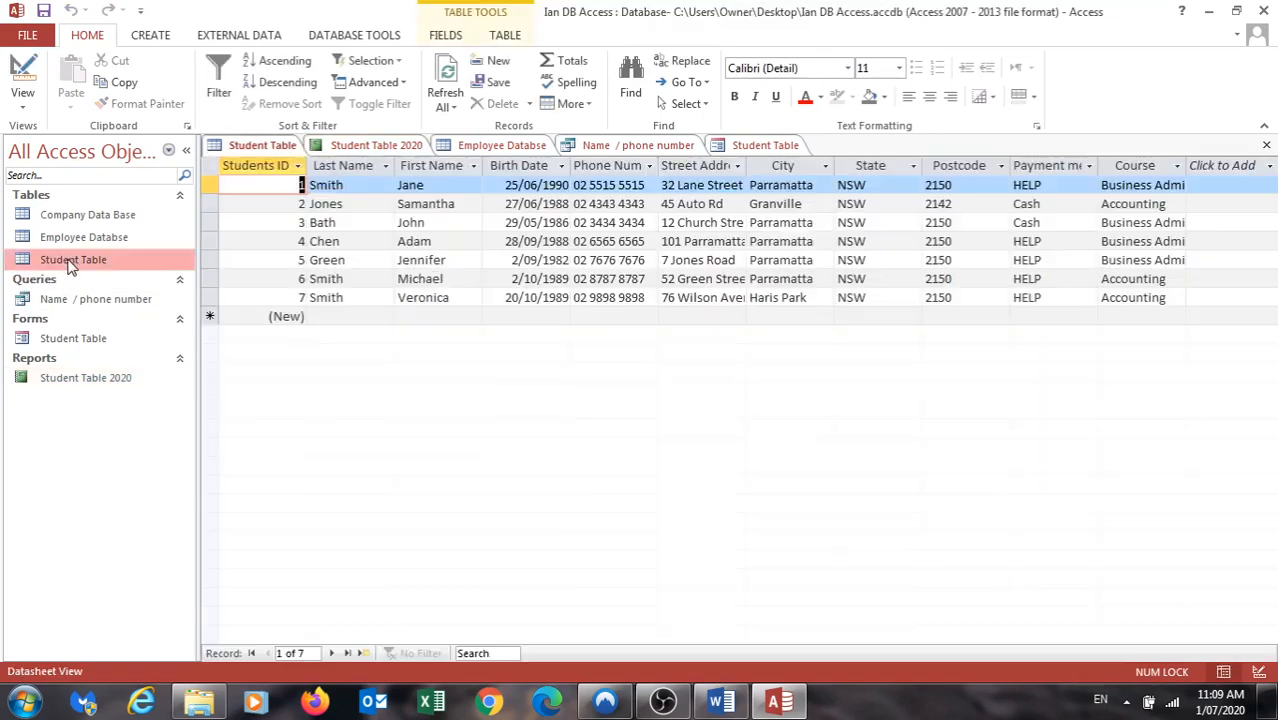
{"action": "left_click", "coordinate": [151, 36]}
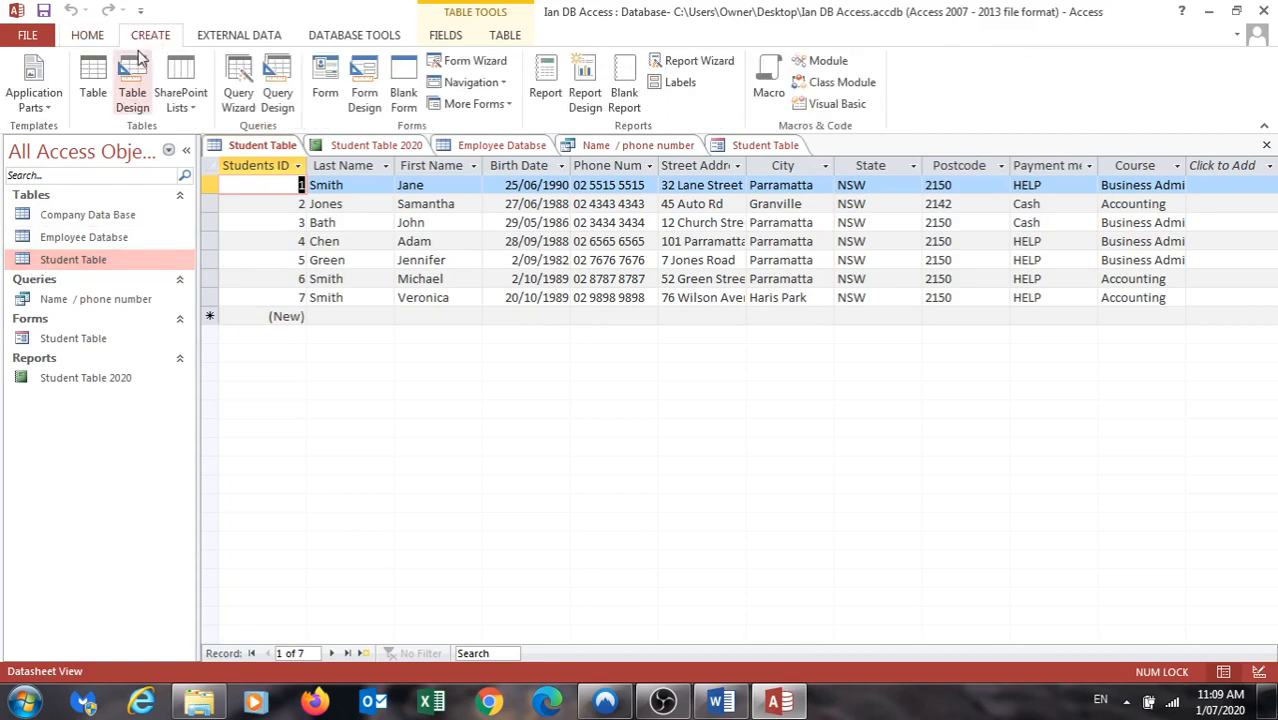
{"action": "left_click", "coordinate": [543, 83]}
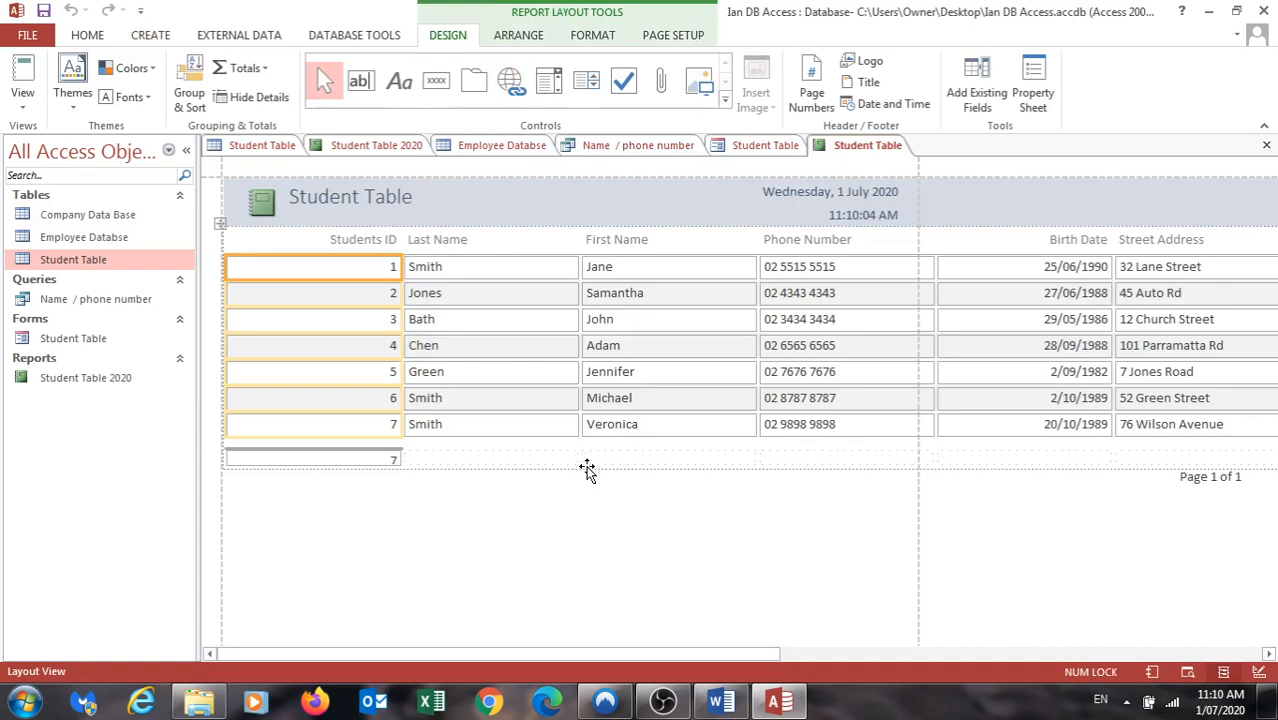
- Create a report from Student Table with the Report Wizard, including only the Last Name, First Name, City and Course fields
{"action": "left_click", "coordinate": [150, 36]}
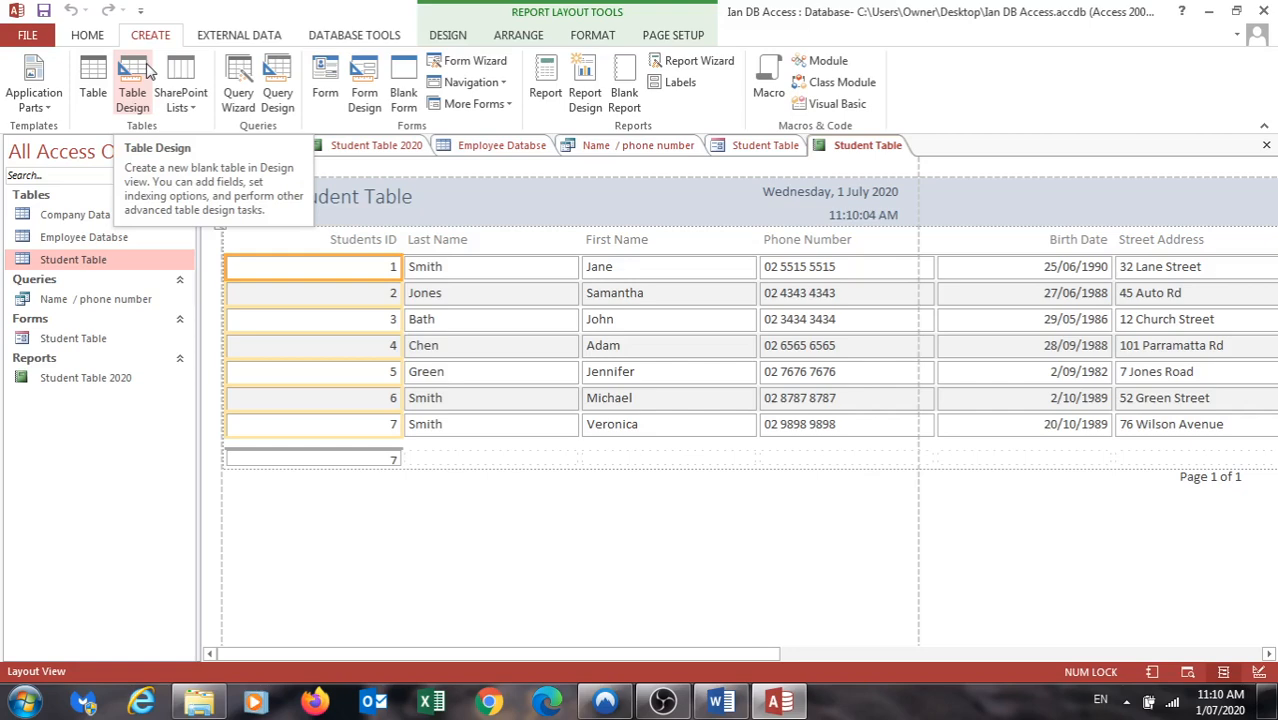
{"action": "left_click", "coordinate": [687, 66]}
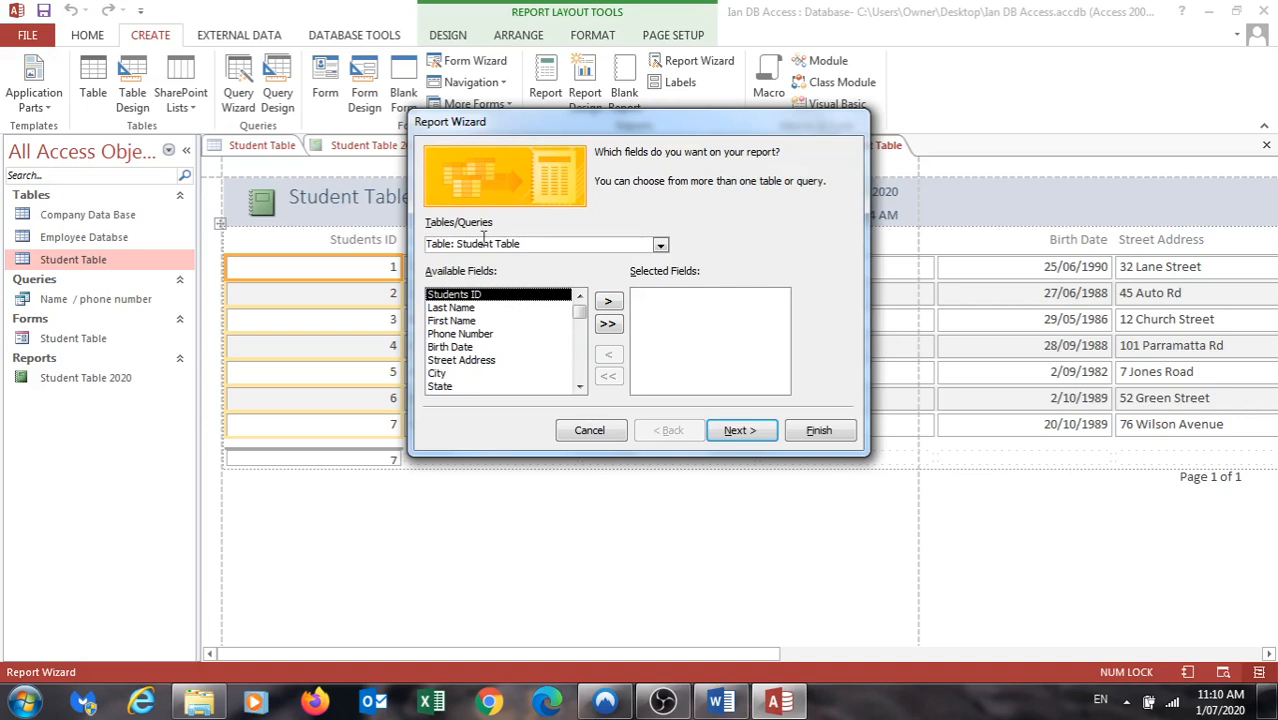
{"action": "left_click", "coordinate": [454, 311]}
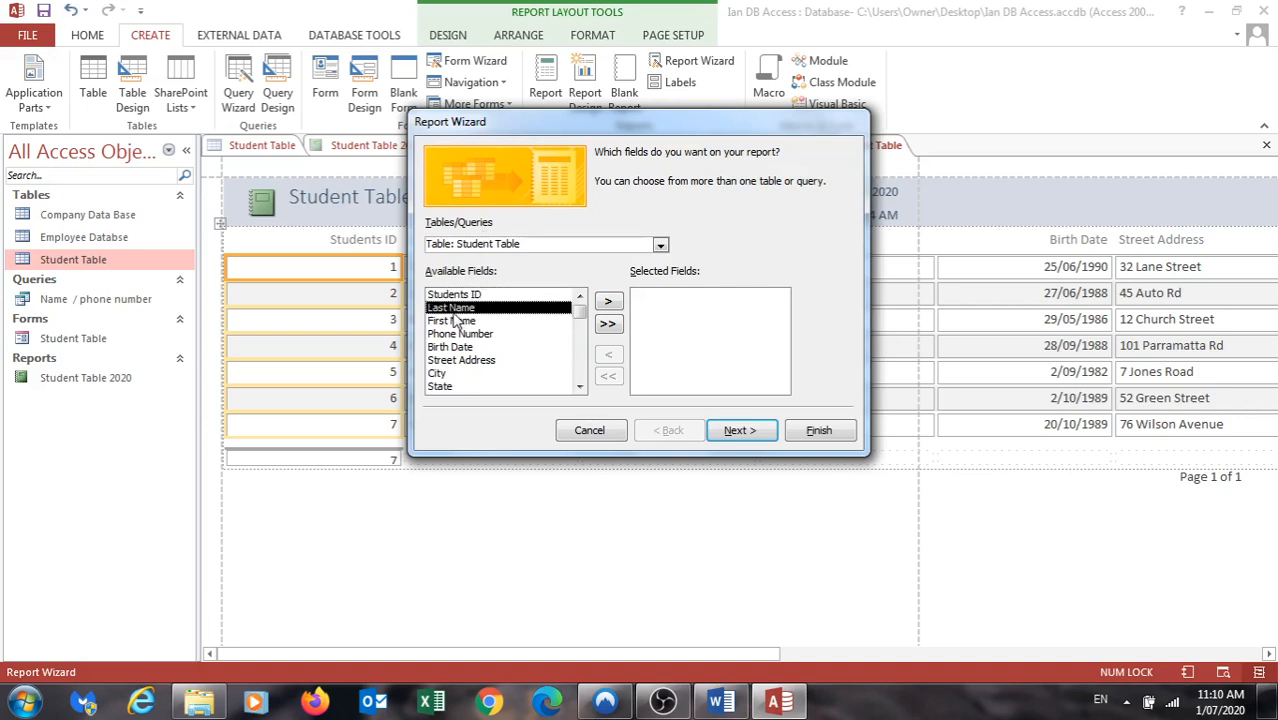
{"action": "left_click", "coordinate": [609, 301]}
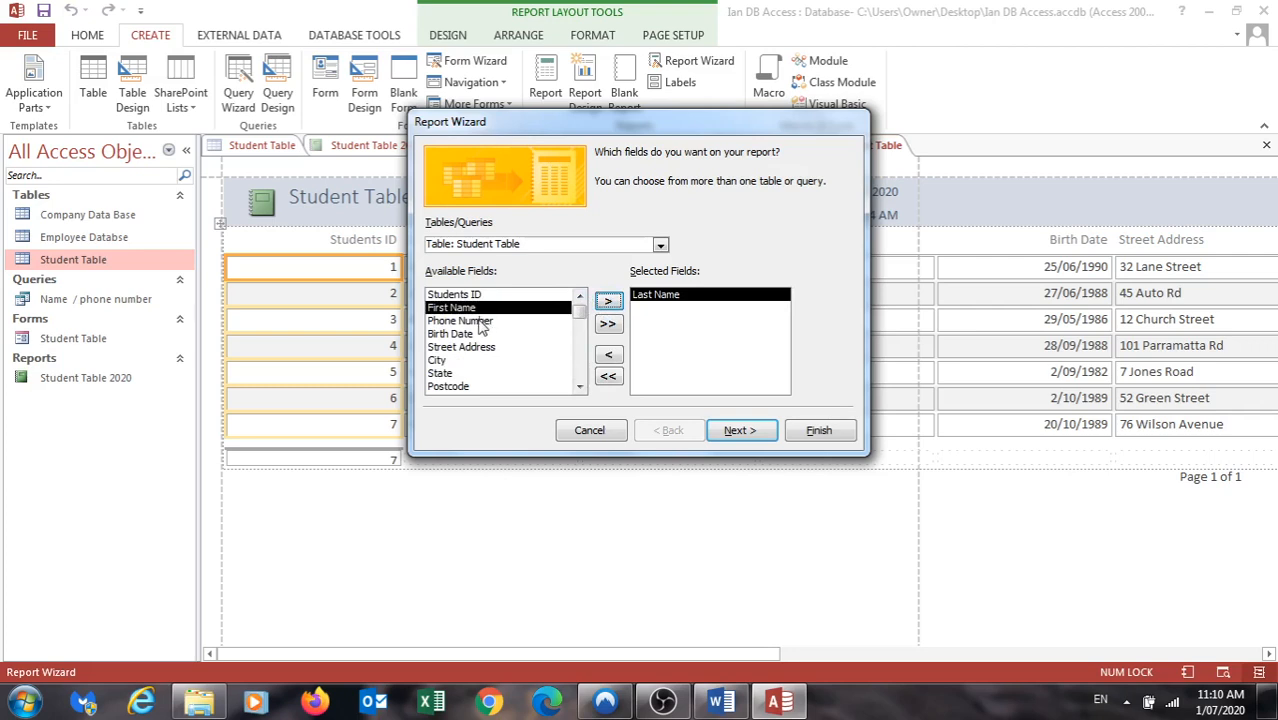
{"action": "left_click", "coordinate": [605, 302]}
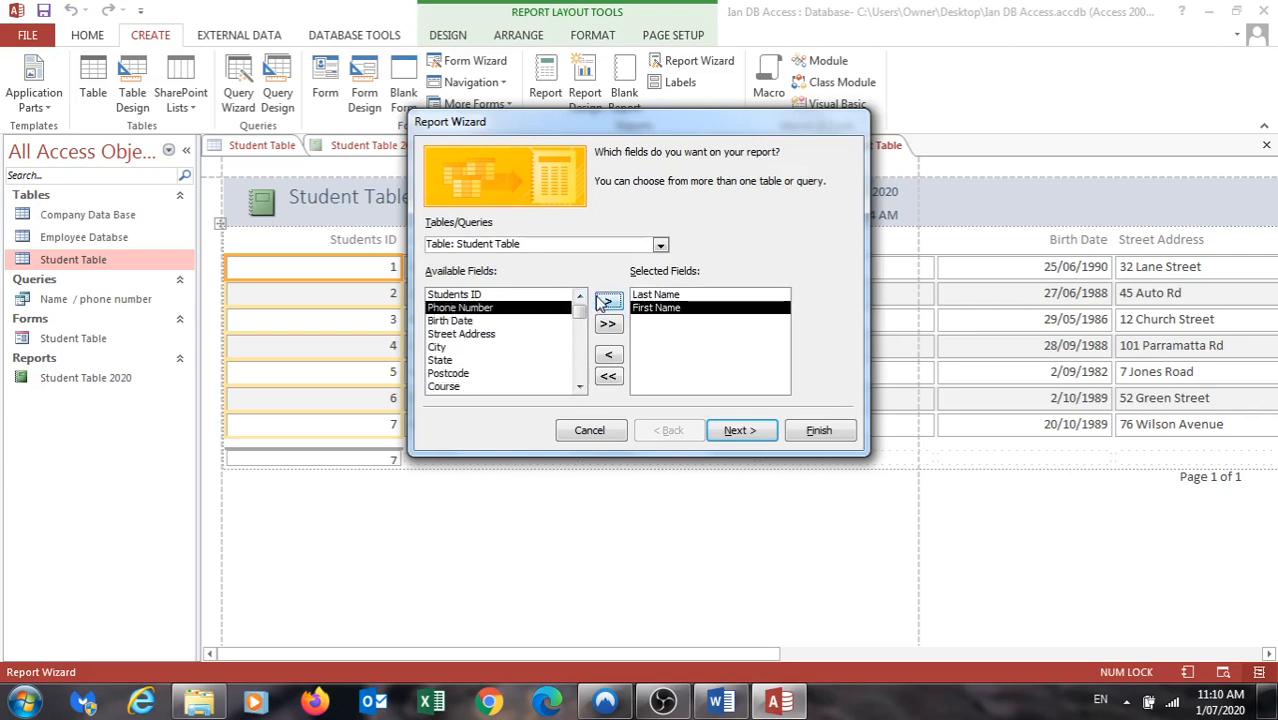
{"action": "left_click", "coordinate": [474, 348]}
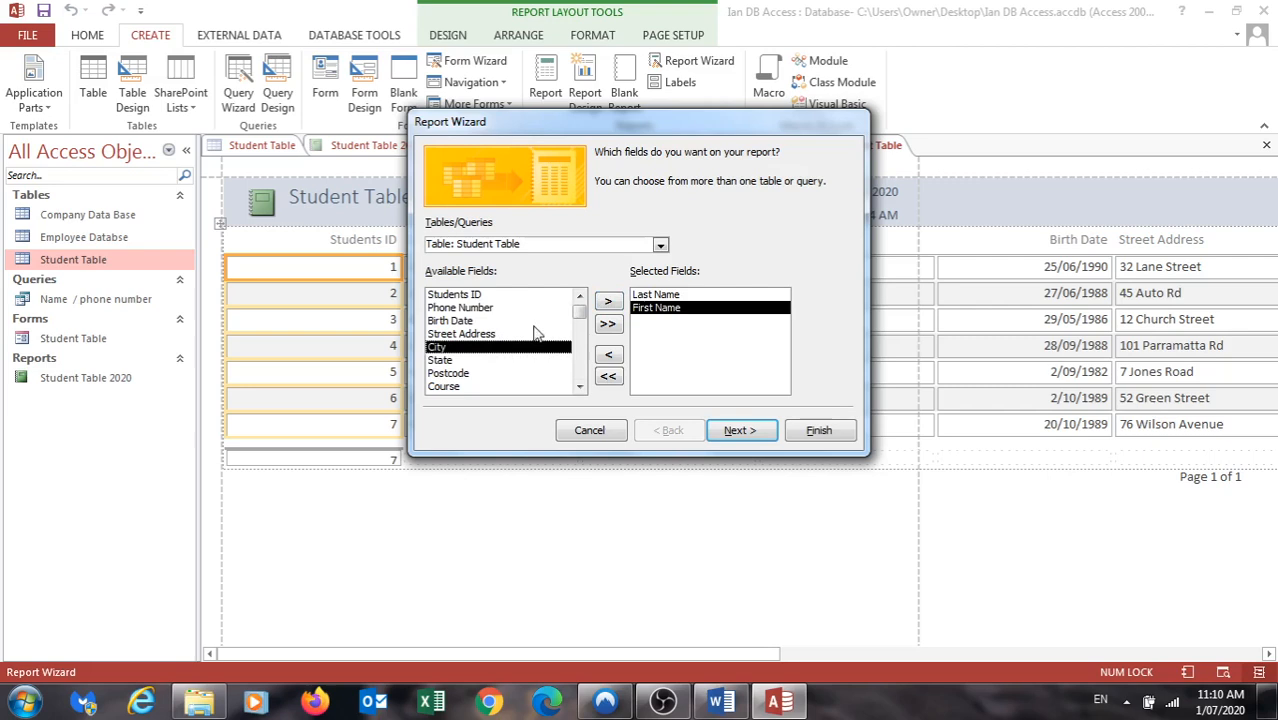
{"action": "left_click", "coordinate": [606, 302]}
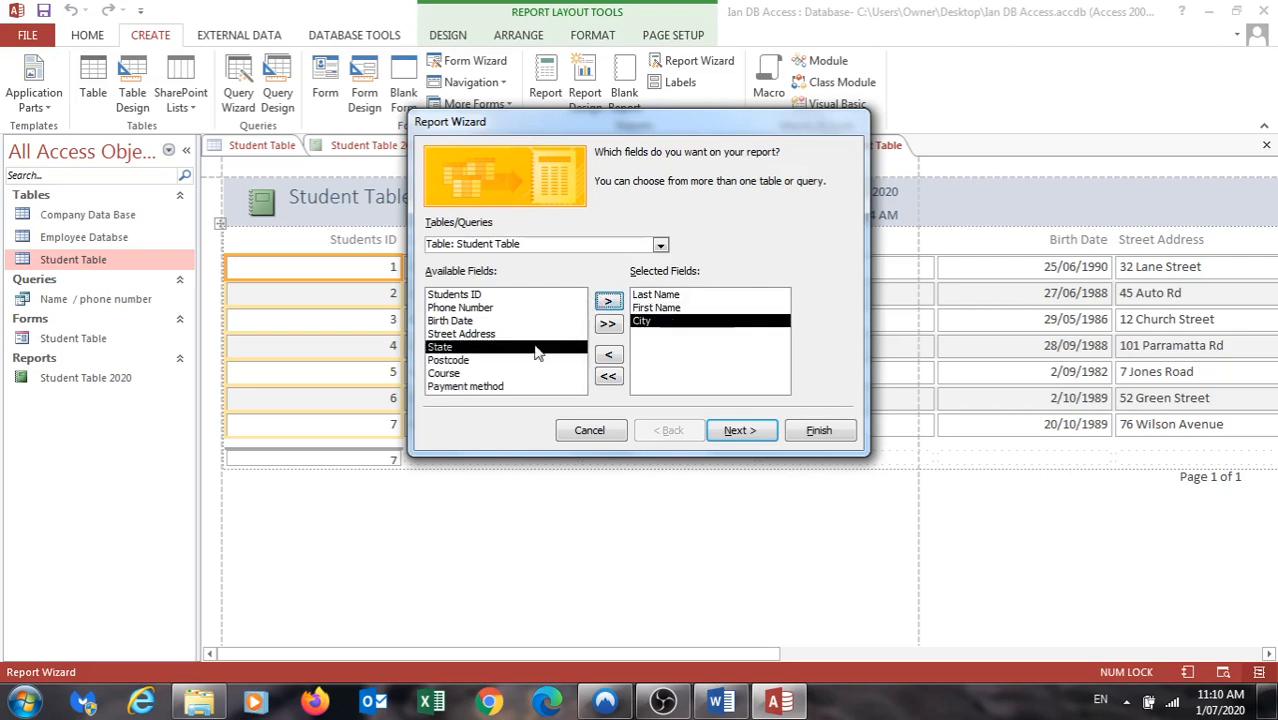
{"action": "left_click", "coordinate": [465, 373]}
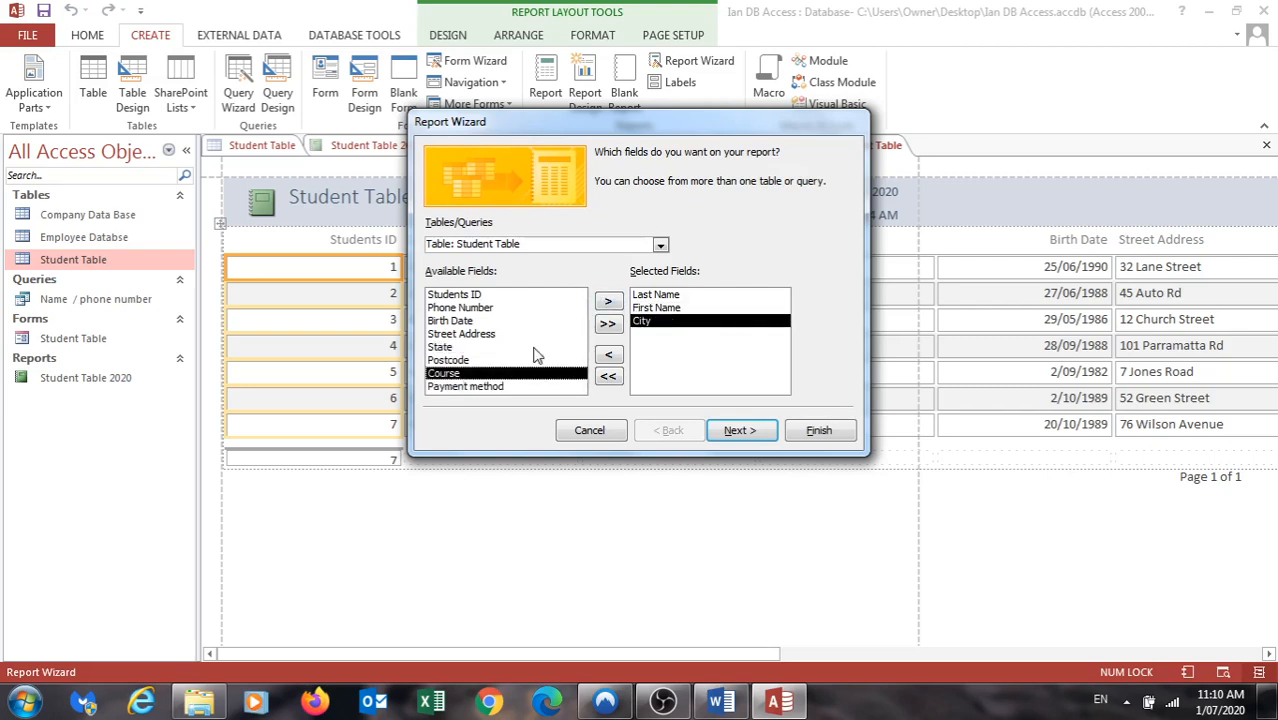
{"action": "left_click", "coordinate": [603, 303]}
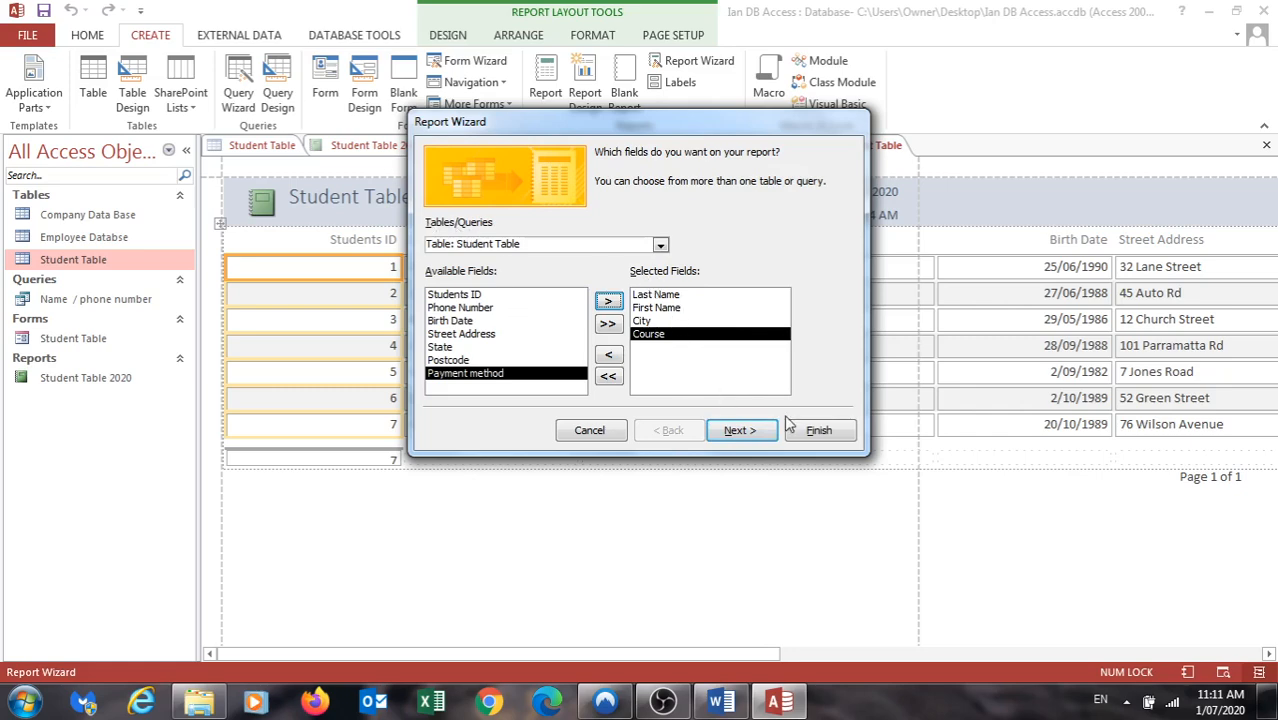
{"action": "left_click", "coordinate": [818, 430]}
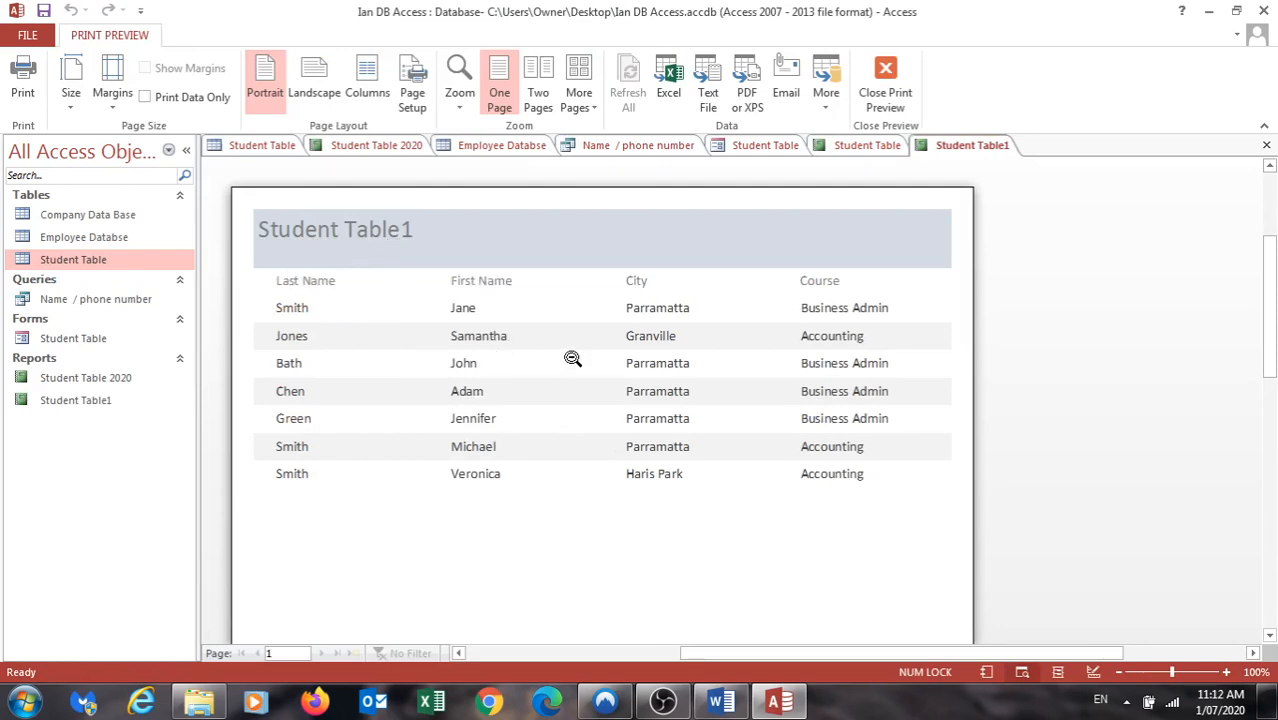
- Inspect the wizard report's print preview as a whole page and close up, and save the report
{"action": "left_click", "coordinate": [442, 250]}
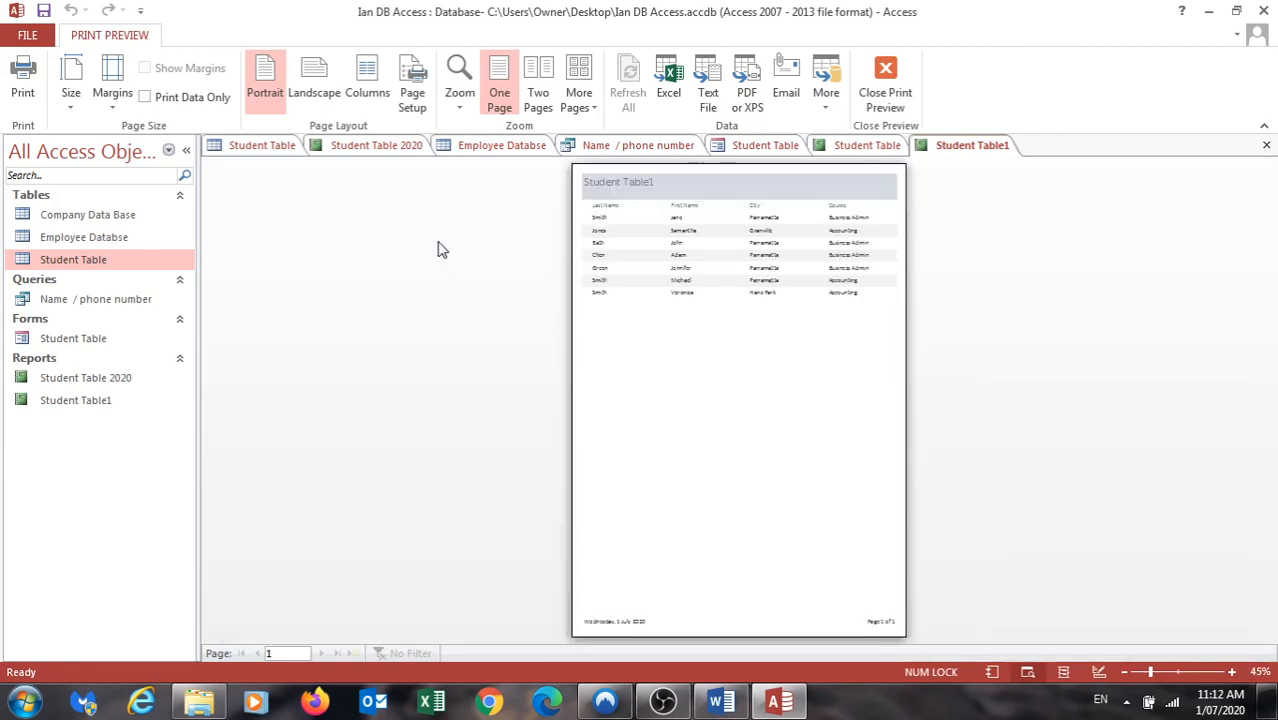
{"action": "left_click", "coordinate": [664, 196]}
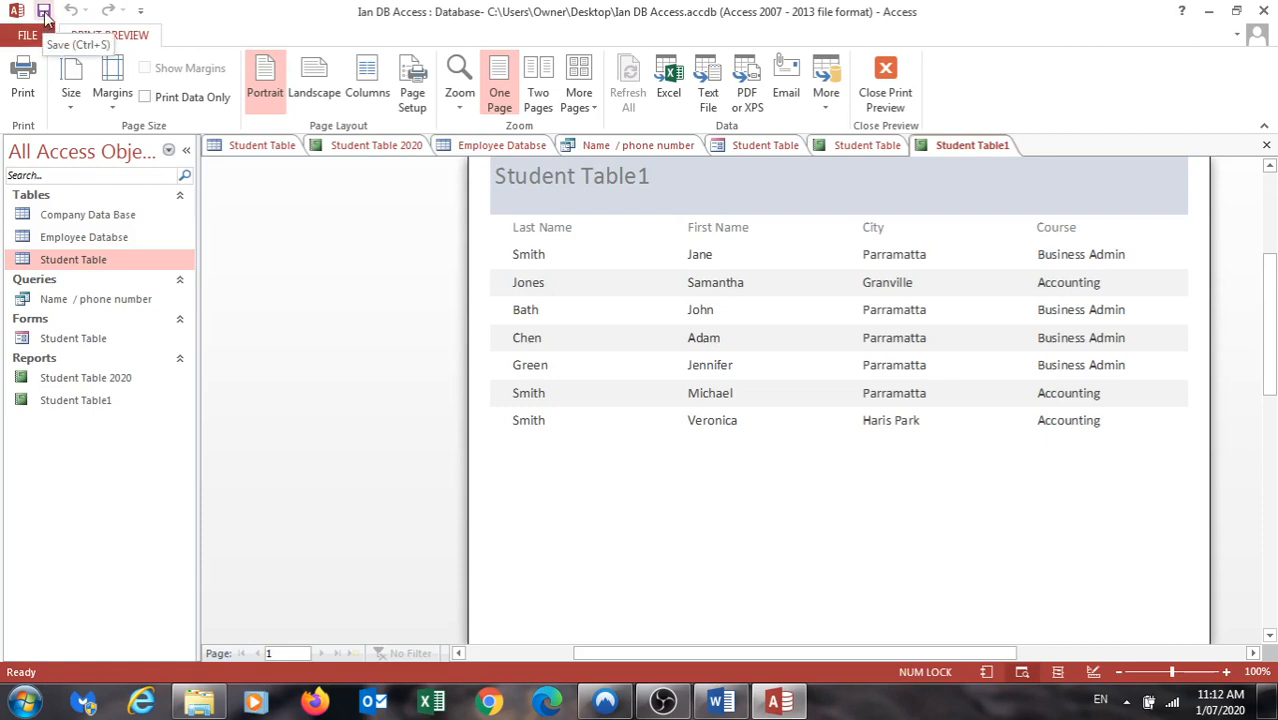
{"action": "left_click", "coordinate": [45, 14]}
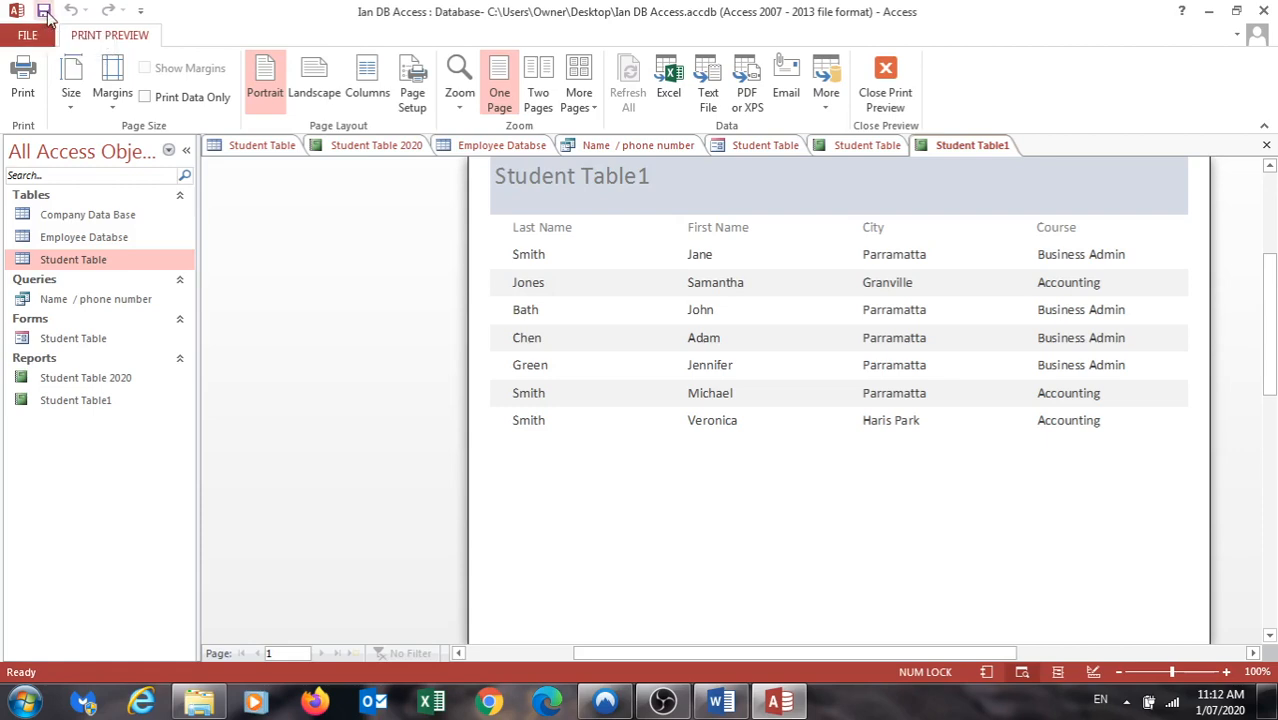
- Compare the Student Table 2020 and Student Table1 reports with the source Student Table
{"action": "left_click", "coordinate": [80, 404]}
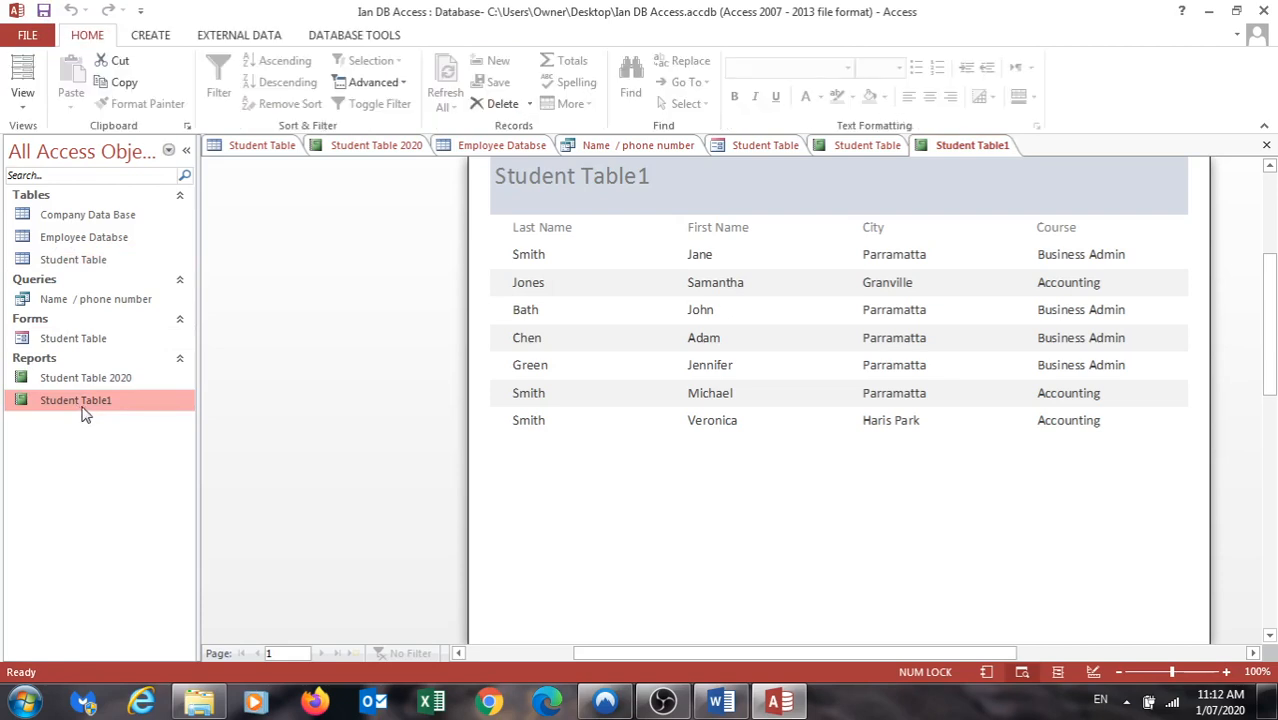
{"action": "double_click", "coordinate": [74, 376]}
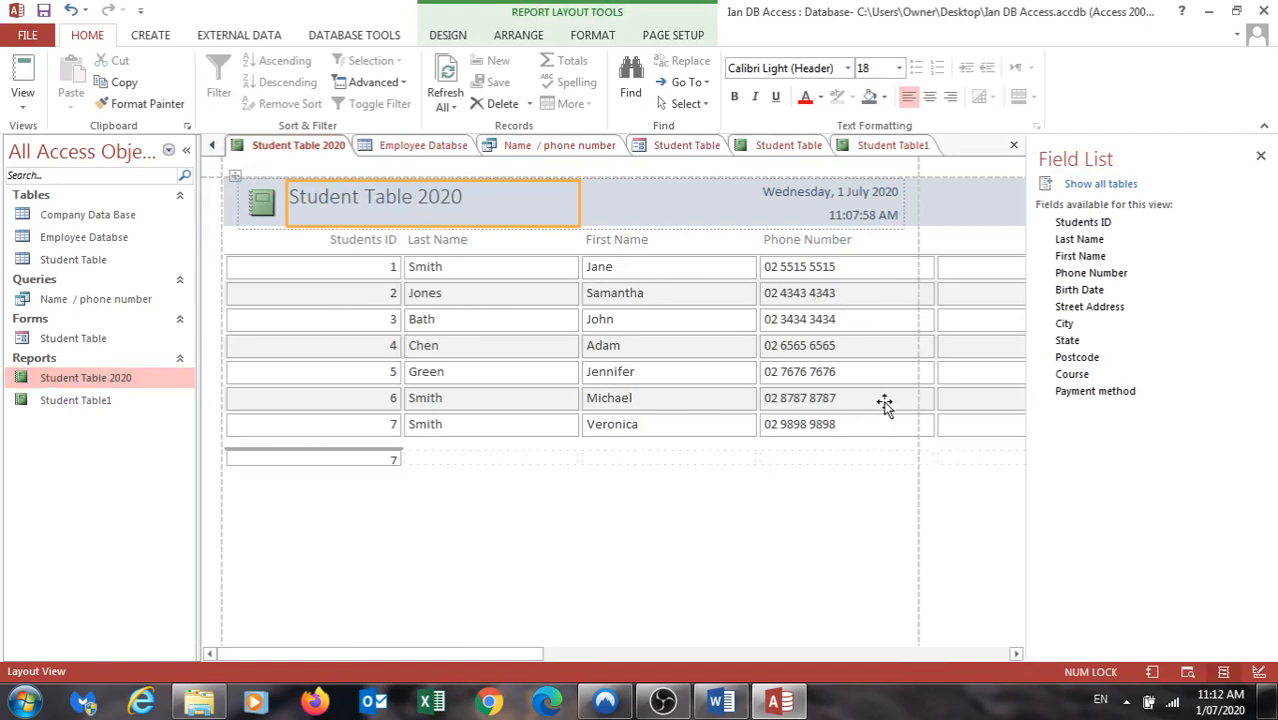
{"action": "left_click", "coordinate": [85, 402]}
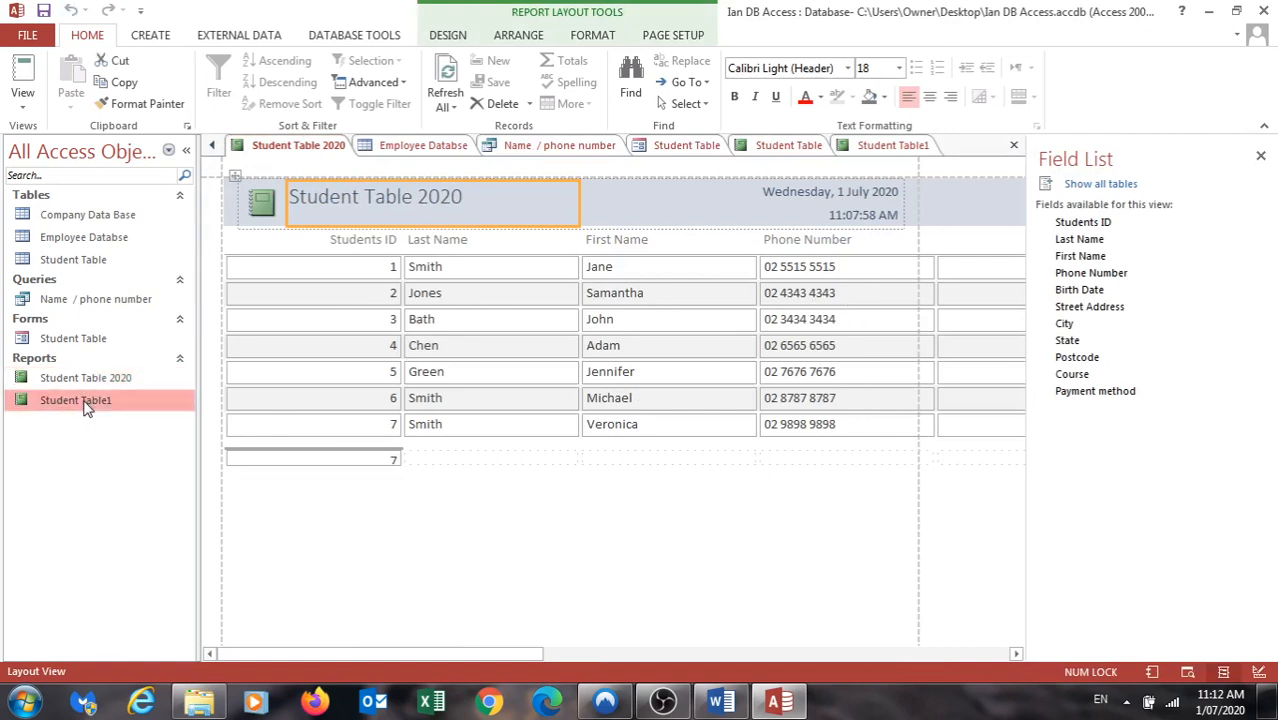
{"action": "double_click", "coordinate": [85, 402]}
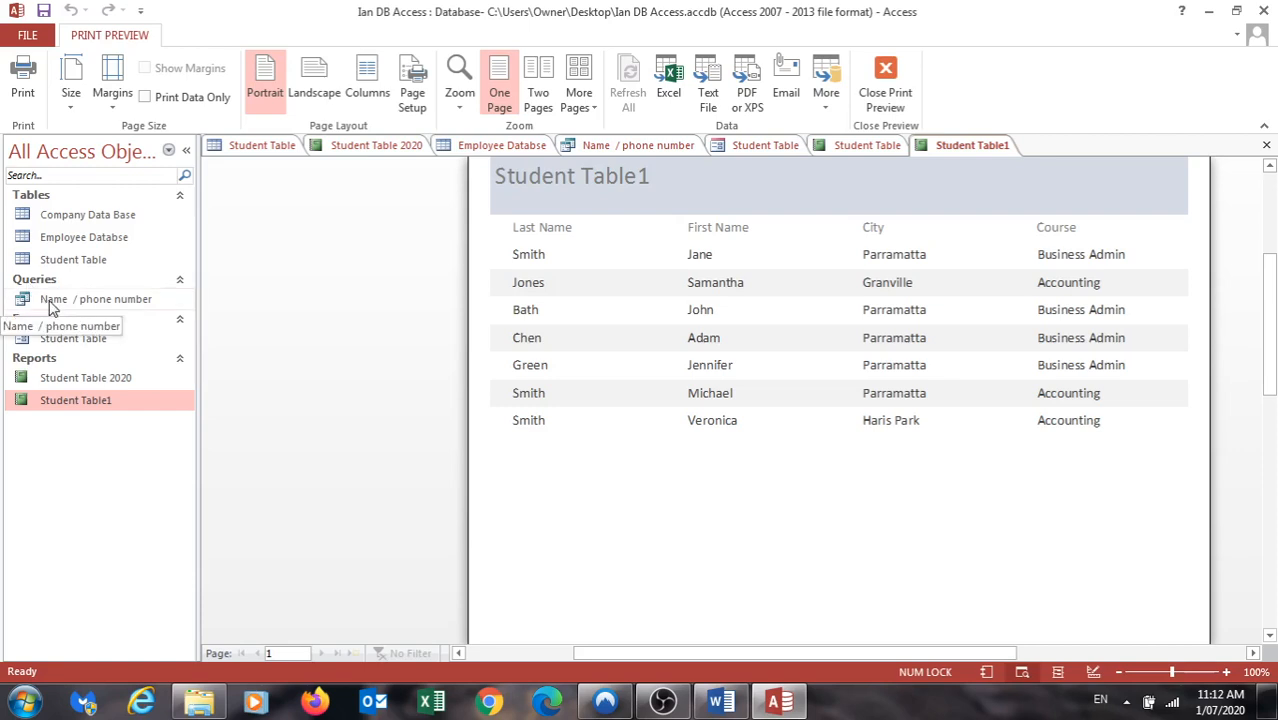
{"action": "double_click", "coordinate": [86, 260]}
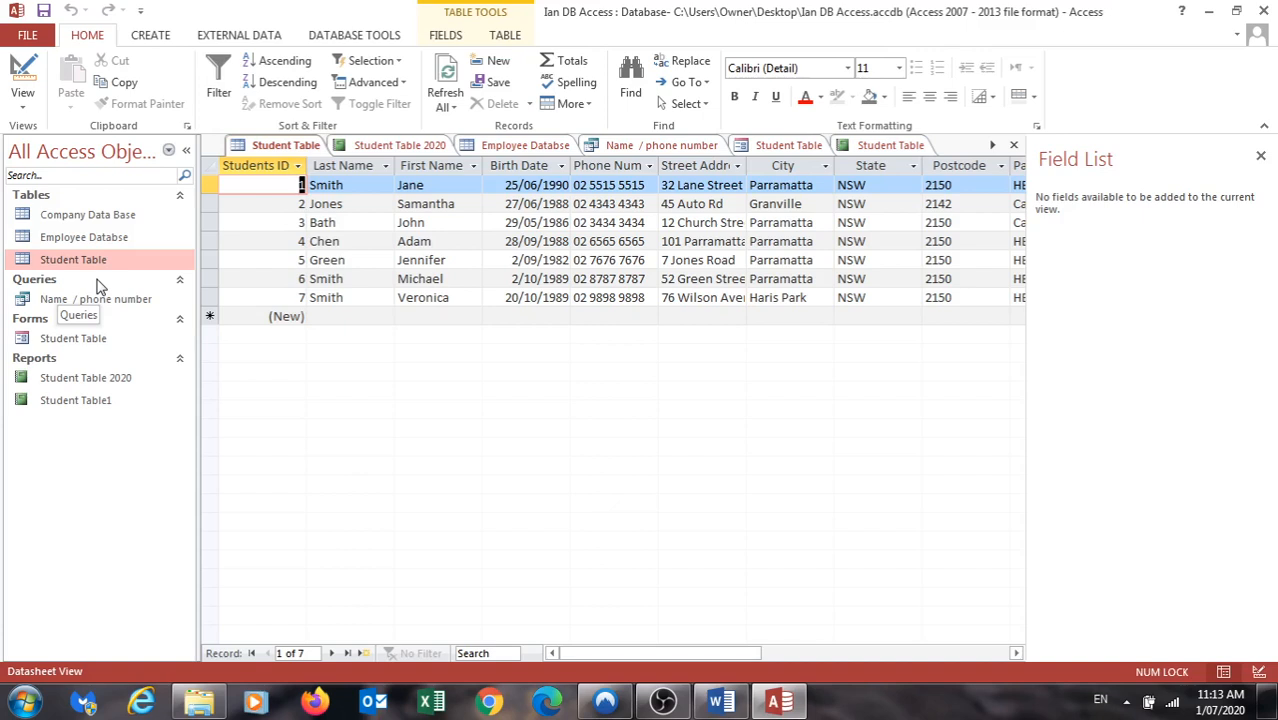
{"action": "left_click", "coordinate": [668, 703]}
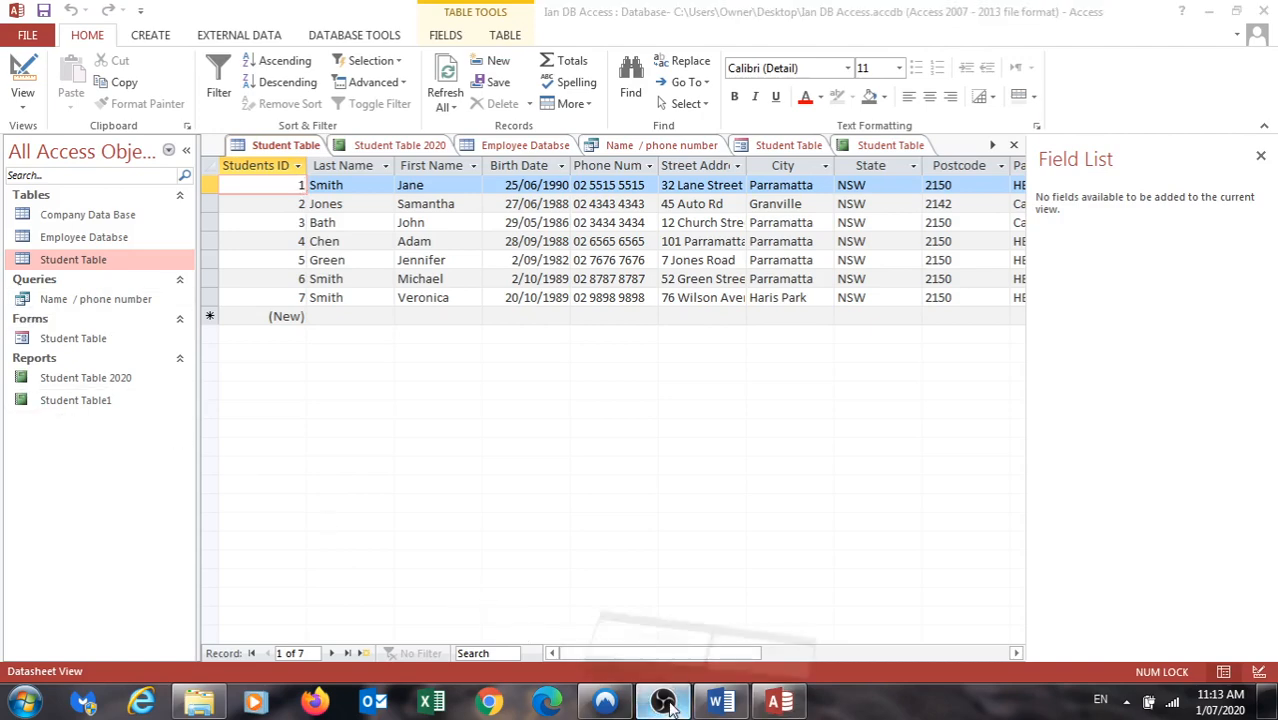